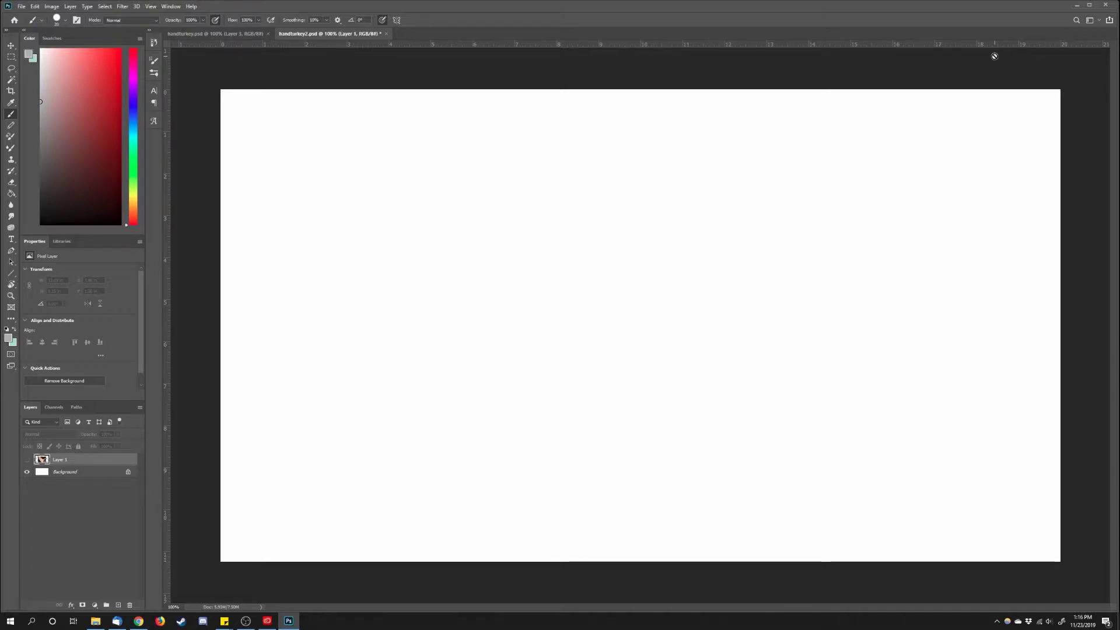
- Show the hand photo layer and set up the Pencil line brush in red at a reduced size
{"action": "left_click", "coordinate": [27, 460]}
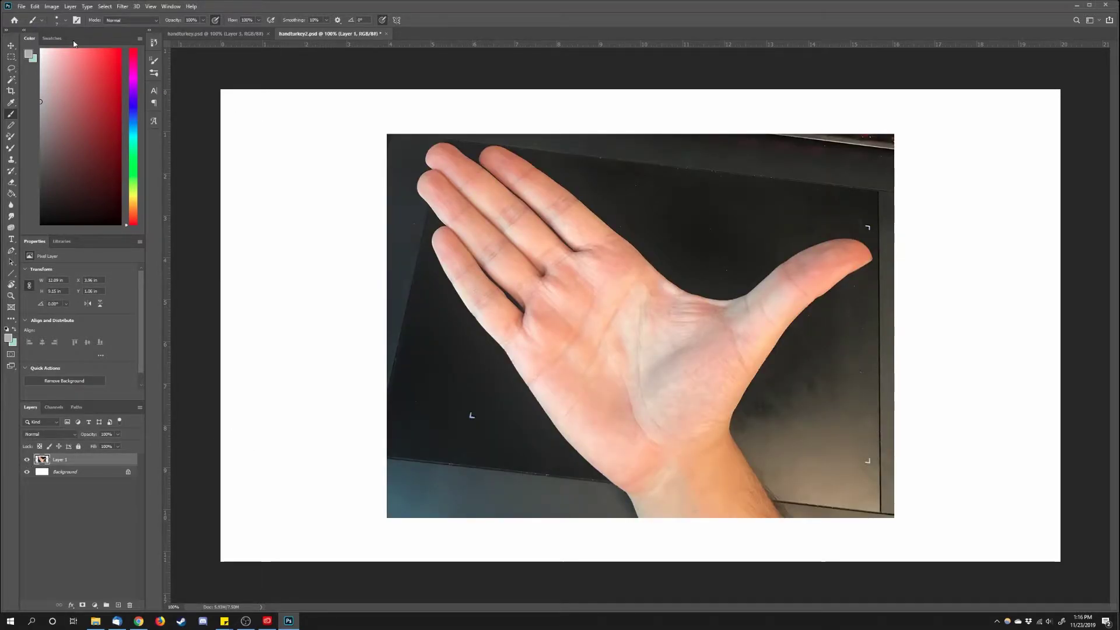
{"action": "left_click", "coordinate": [61, 20]}
{"action": "left_click", "coordinate": [64, 225]}
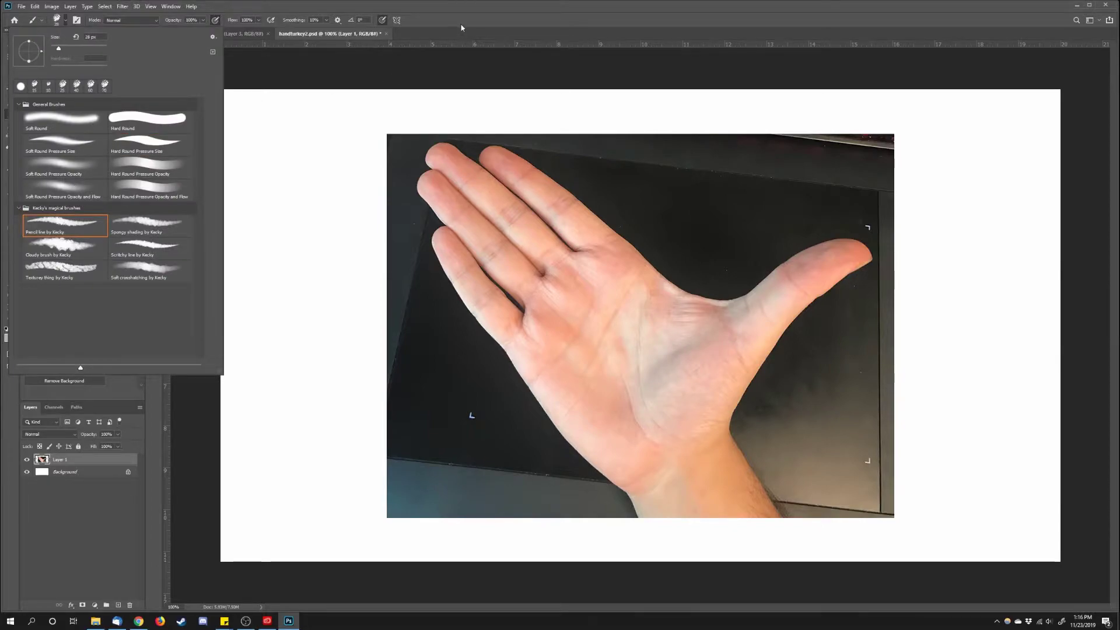
{"action": "left_click", "coordinate": [461, 29]}
{"action": "key", "text": "bracketleft"}
{"action": "key", "text": "bracketleft"}
{"action": "key", "text": "bracketleft"}
{"action": "key", "text": "bracketleft"}
{"action": "key", "text": "bracketleft"}
{"action": "key", "text": "bracketleft"}
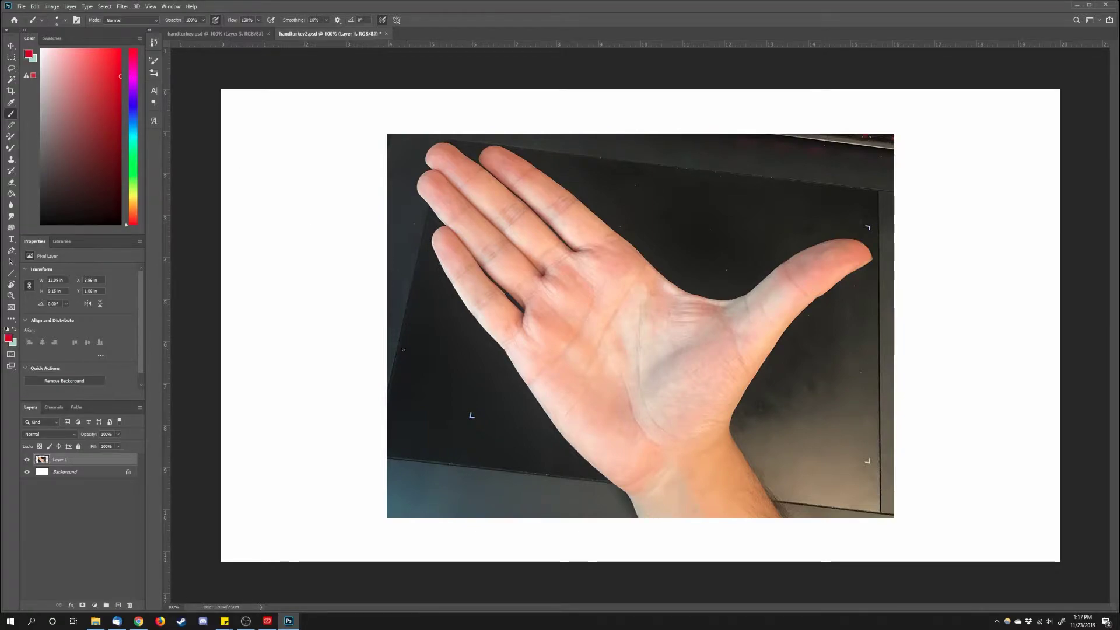
- Add a new layer above the hand photo, lock the photo layer completely, and make the new layer active
{"action": "left_click", "coordinate": [118, 605]}
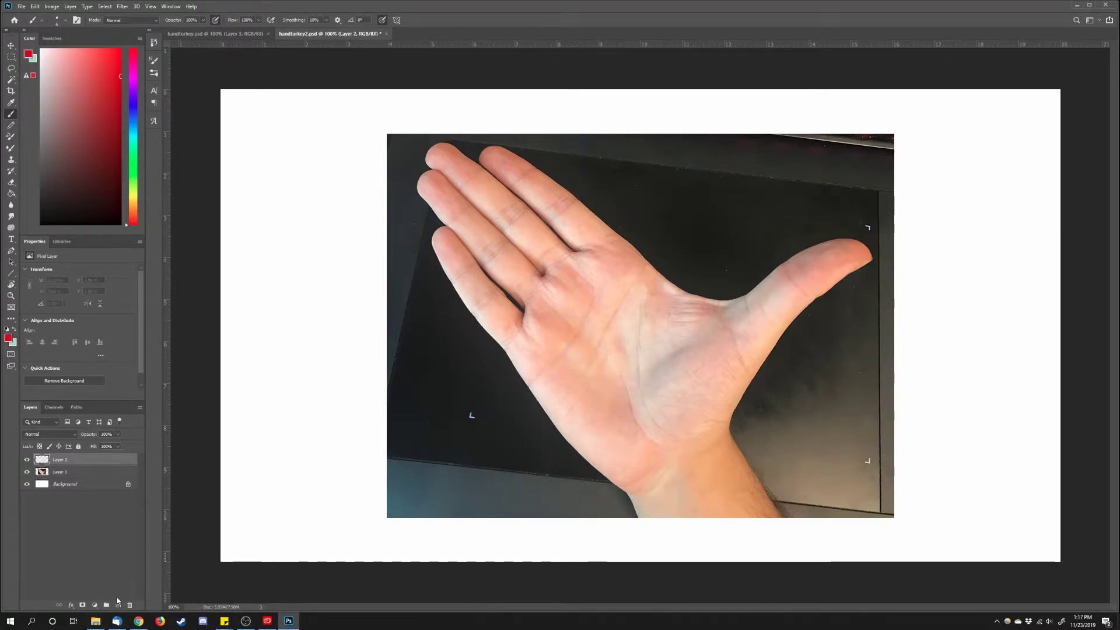
{"action": "left_click", "coordinate": [58, 473]}
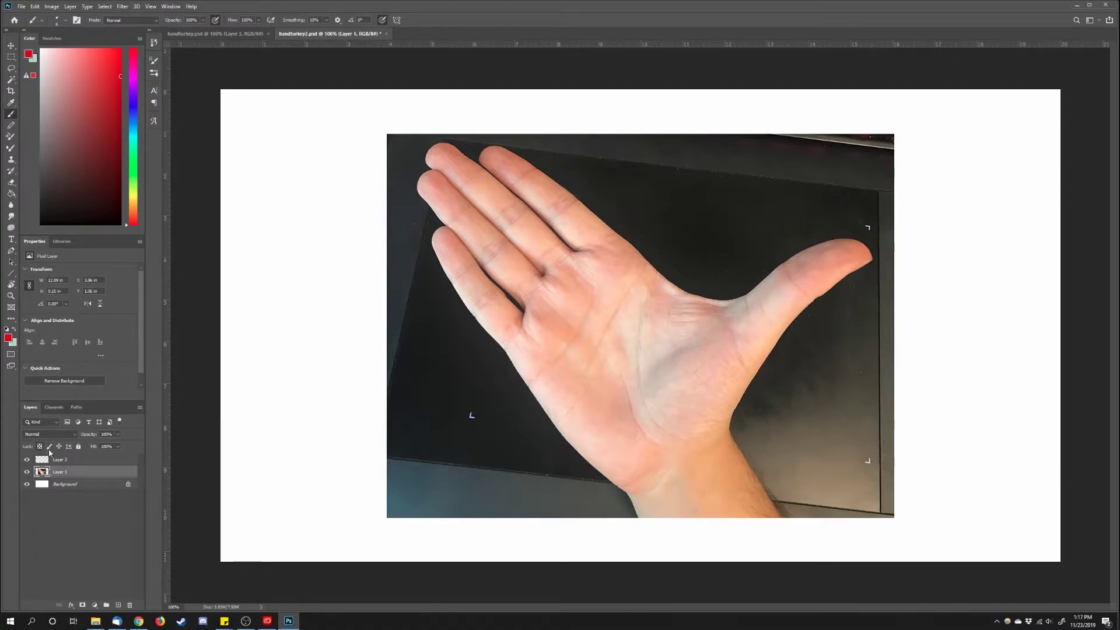
{"action": "left_click", "coordinate": [78, 447]}
{"action": "left_click", "coordinate": [81, 460]}
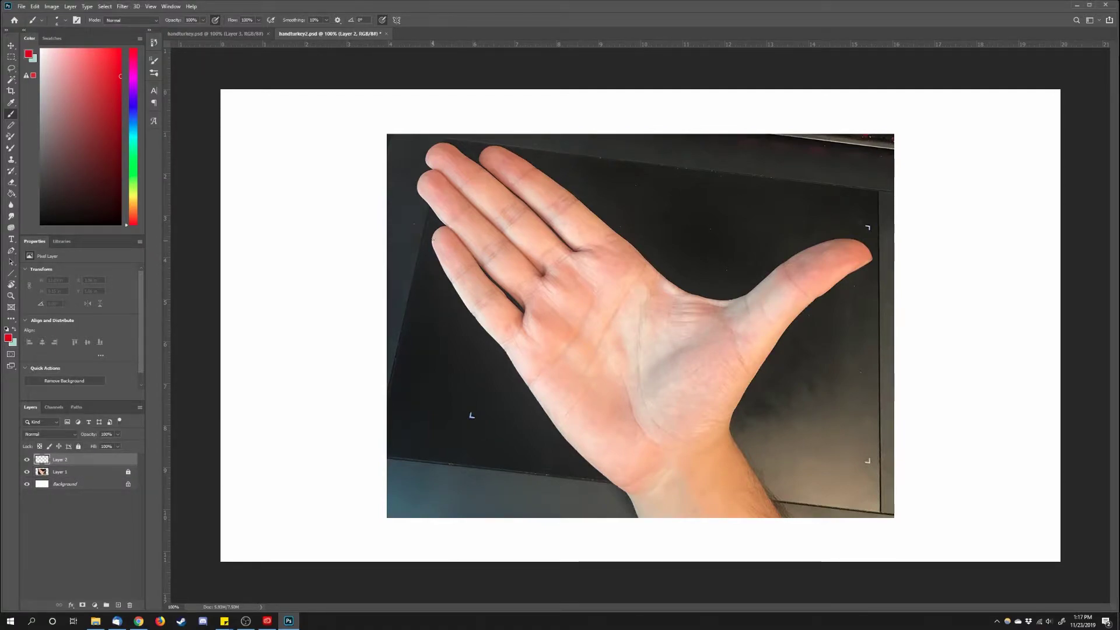
- Trace the outline of the hand in red around the palm, thumb and all four fingers
{"action": "left_click_drag", "start_coordinate": [432, 240], "coordinate": [546, 412]}
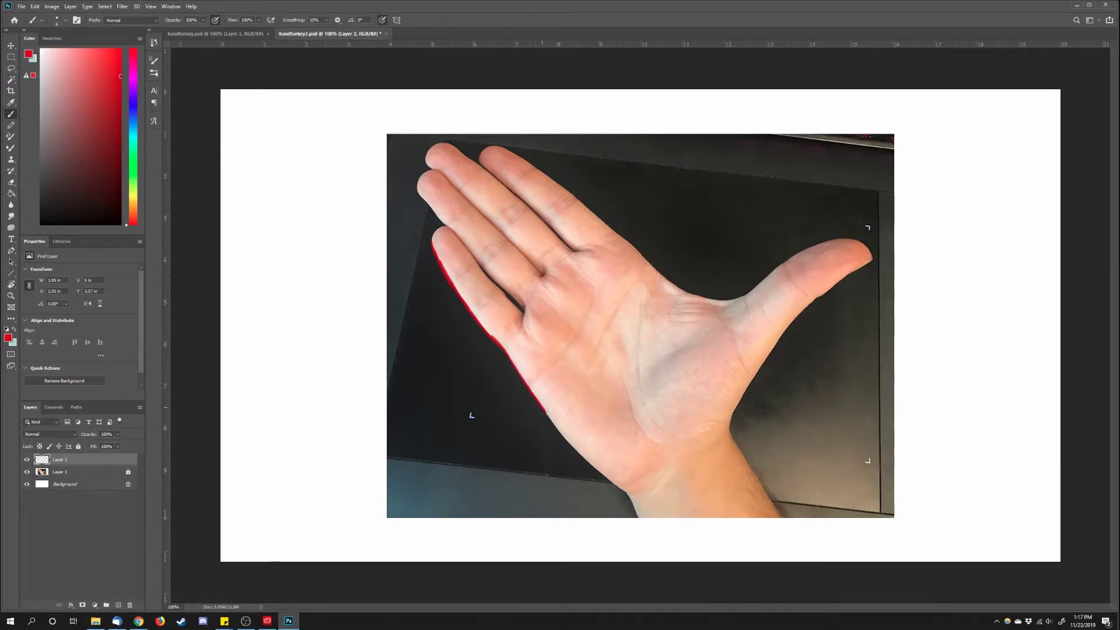
{"action": "left_click_drag", "start_coordinate": [593, 469], "coordinate": [617, 487]}
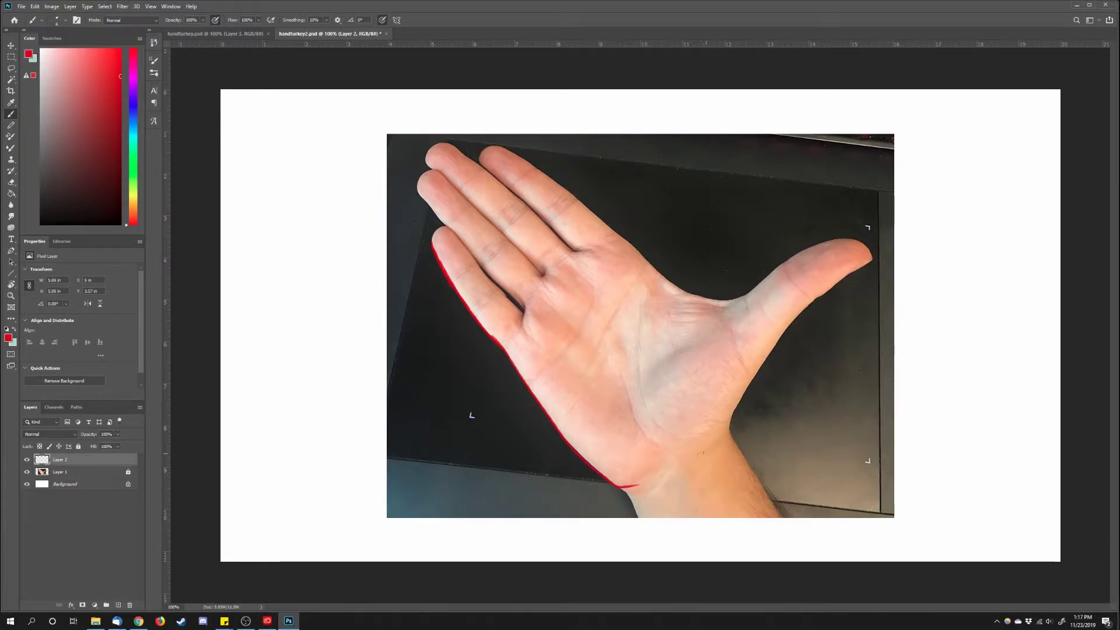
{"action": "left_click_drag", "start_coordinate": [711, 439], "coordinate": [637, 479]}
{"action": "left_click_drag", "start_coordinate": [749, 388], "coordinate": [807, 308]}
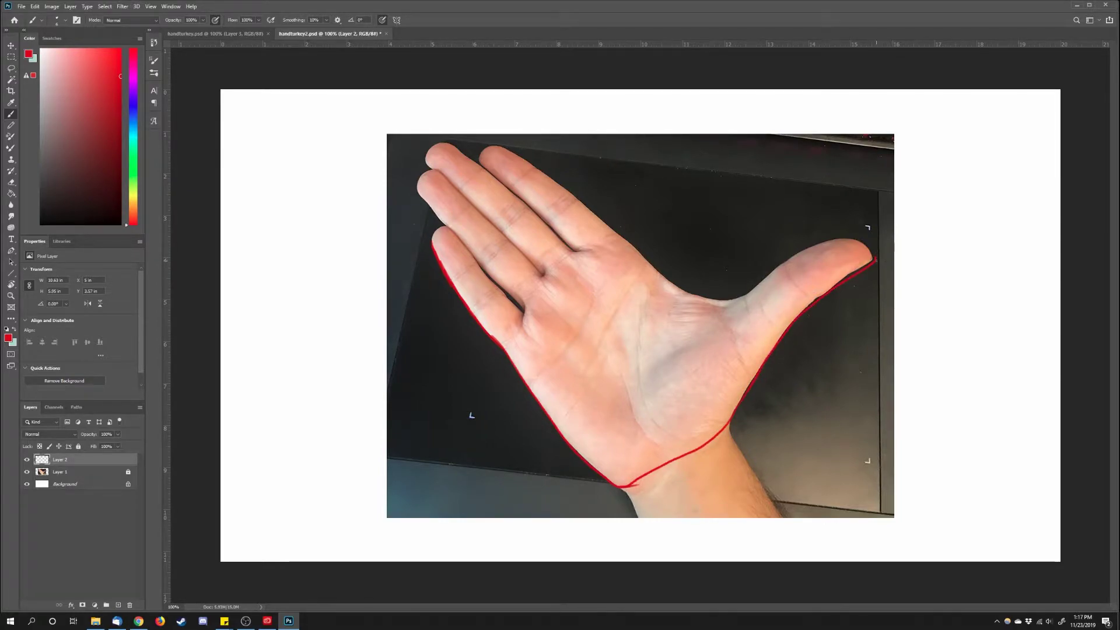
{"action": "mouse_move", "coordinate": [874, 260]}
{"action": "left_mouse_down"}
{"action": "mouse_move", "coordinate": [861, 241]}
{"action": "mouse_move", "coordinate": [807, 247]}
{"action": "left_mouse_up"}
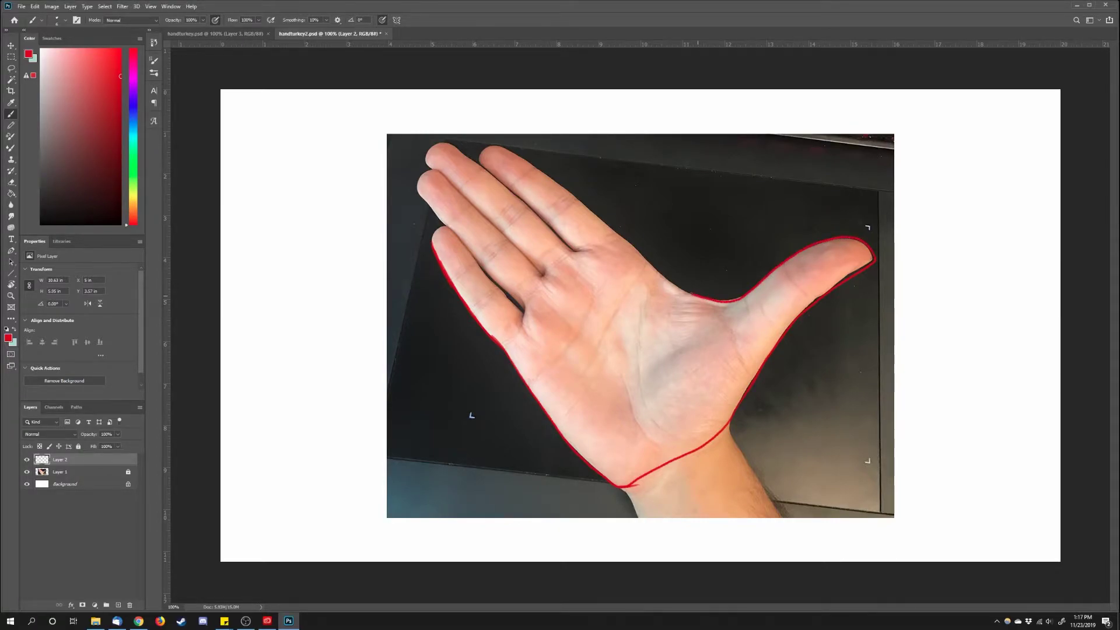
{"action": "mouse_move", "coordinate": [647, 257]}
{"action": "left_mouse_down"}
{"action": "mouse_move", "coordinate": [565, 199]}
{"action": "mouse_move", "coordinate": [570, 209]}
{"action": "mouse_move", "coordinate": [620, 231]}
{"action": "mouse_move", "coordinate": [517, 152]}
{"action": "mouse_move", "coordinate": [478, 161]}
{"action": "mouse_move", "coordinate": [576, 248]}
{"action": "mouse_move", "coordinate": [426, 161]}
{"action": "mouse_move", "coordinate": [542, 274]}
{"action": "left_mouse_up"}
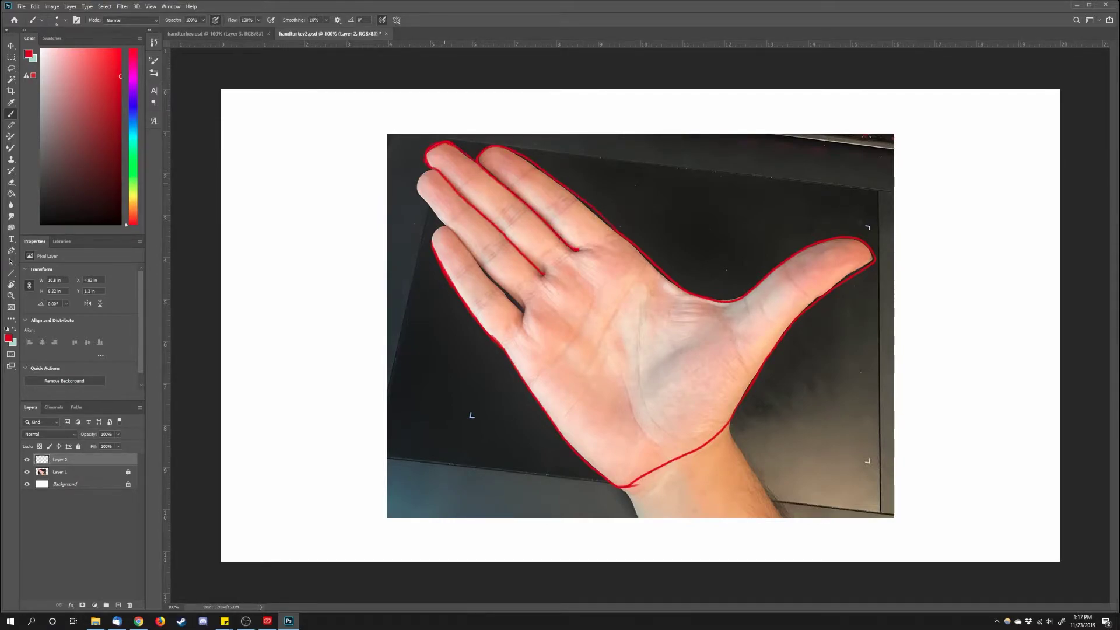
- Redraw the base of the palm as a rounded curve and erase the old pointed corner
{"action": "left_click_drag", "start_coordinate": [575, 449], "coordinate": [713, 435]}
{"action": "key", "text": "e"}
{"action": "left_click_drag", "start_coordinate": [671, 466], "coordinate": [589, 467]}
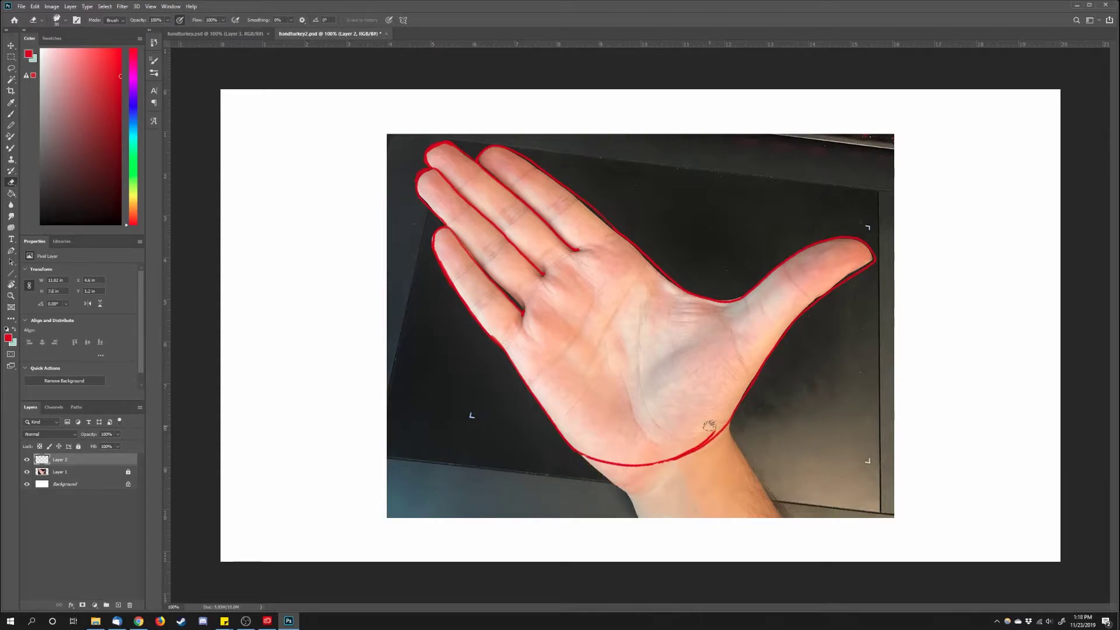
- Hide the hand photo and recolor the traced outline black with a black-filled clipped layer merged down into it
{"action": "key", "text": "b"}
{"action": "left_click", "coordinate": [27, 472]}
{"action": "key", "text": "ctrl+shift+alt+n"}
{"action": "right_click", "coordinate": [54, 461]}
{"action": "left_click", "coordinate": [87, 256]}
{"action": "left_click", "coordinate": [41, 223]}
{"action": "key", "text": "alt+BackSpace"}
{"action": "right_click", "coordinate": [65, 461]}
{"action": "left_click", "coordinate": [93, 348]}
- Clean up the outer edge of the little finger's outline with the Eraser
{"action": "key", "text": "e"}
{"action": "left_click_drag", "start_coordinate": [430, 234], "coordinate": [457, 297]}
{"action": "key", "text": "b"}
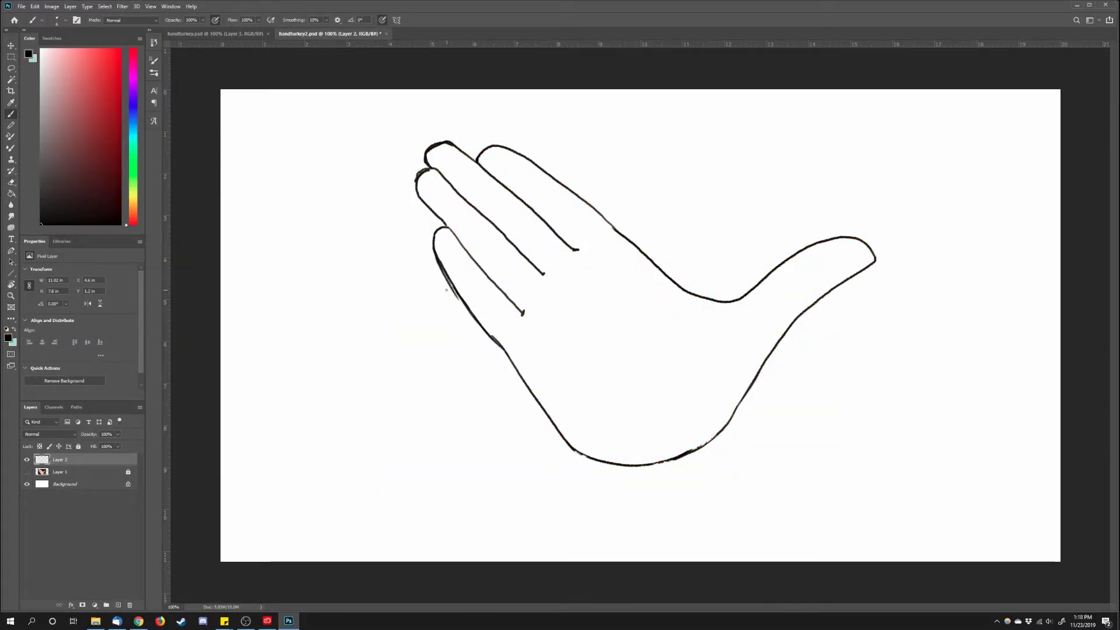
- Add a new layer and draw two round turkey eyes with dark pupils at the tip of the thumb
{"action": "left_click", "coordinate": [118, 605]}
{"action": "key", "text": "z"}
{"action": "left_click", "coordinate": [838, 255]}
{"action": "left_click", "coordinate": [830, 254]}
{"action": "left_click_drag", "start_coordinate": [830, 255], "coordinate": [563, 280]}
{"action": "key", "text": "]"}
{"action": "mouse_move", "coordinate": [517, 197]}
{"action": "left_mouse_down"}
{"action": "mouse_move", "coordinate": [580, 225]}
{"action": "mouse_move", "coordinate": [545, 294]}
{"action": "left_mouse_up"}
{"action": "mouse_move", "coordinate": [577, 237]}
{"action": "left_mouse_down"}
{"action": "mouse_move", "coordinate": [525, 302]}
{"action": "mouse_move", "coordinate": [546, 198]}
{"action": "mouse_move", "coordinate": [610, 217]}
{"action": "mouse_move", "coordinate": [547, 245]}
{"action": "mouse_move", "coordinate": [546, 208]}
{"action": "mouse_move", "coordinate": [528, 262]}
{"action": "mouse_move", "coordinate": [601, 213]}
{"action": "mouse_move", "coordinate": [583, 216]}
{"action": "left_mouse_up"}
- Draw a pointed beak with a mouth line and a long snood hanging over it beside the eyes
{"action": "mouse_move", "coordinate": [661, 249]}
{"action": "left_mouse_down"}
{"action": "mouse_move", "coordinate": [749, 304]}
{"action": "mouse_move", "coordinate": [610, 343]}
{"action": "left_mouse_up"}
{"action": "left_click_drag", "start_coordinate": [746, 306], "coordinate": [649, 298]}
{"action": "mouse_move", "coordinate": [641, 229]}
{"action": "left_mouse_down"}
{"action": "mouse_move", "coordinate": [586, 227]}
{"action": "mouse_move", "coordinate": [601, 373]}
{"action": "left_mouse_up"}
{"action": "left_click_drag", "start_coordinate": [645, 244], "coordinate": [589, 443]}
{"action": "mouse_move", "coordinate": [584, 336]}
{"action": "left_mouse_down"}
{"action": "mouse_move", "coordinate": [580, 440]}
{"action": "mouse_move", "coordinate": [612, 435]}
{"action": "left_mouse_up"}
{"action": "mouse_move", "coordinate": [569, 381]}
{"action": "left_mouse_down"}
{"action": "mouse_move", "coordinate": [737, 227]}
{"action": "mouse_move", "coordinate": [674, 291]}
{"action": "left_mouse_up"}
{"action": "key", "text": "e"}
{"action": "mouse_move", "coordinate": [703, 187]}
{"action": "left_mouse_down"}
{"action": "mouse_move", "coordinate": [659, 181]}
{"action": "mouse_move", "coordinate": [715, 188]}
{"action": "left_mouse_up"}
{"action": "key", "text": "b"}
{"action": "left_click_drag", "start_coordinate": [533, 334], "coordinate": [452, 370]}
- Erase the thumb-tip outline on Layer 2 behind the eyes, snood and beak, using a larger Eraser
{"action": "key", "text": "e"}
{"action": "left_click", "coordinate": [115, 471]}
{"action": "key", "text": "bracketright"}
{"action": "key", "text": "bracketright"}
{"action": "key", "text": "bracketright"}
{"action": "mouse_move", "coordinate": [675, 285]}
{"action": "left_mouse_down"}
{"action": "mouse_move", "coordinate": [617, 226]}
{"action": "mouse_move", "coordinate": [534, 218]}
{"action": "mouse_move", "coordinate": [473, 246]}
{"action": "left_mouse_up"}
{"action": "mouse_move", "coordinate": [672, 290]}
{"action": "left_mouse_down"}
{"action": "mouse_move", "coordinate": [604, 323]}
{"action": "mouse_move", "coordinate": [586, 358]}
{"action": "left_mouse_up"}
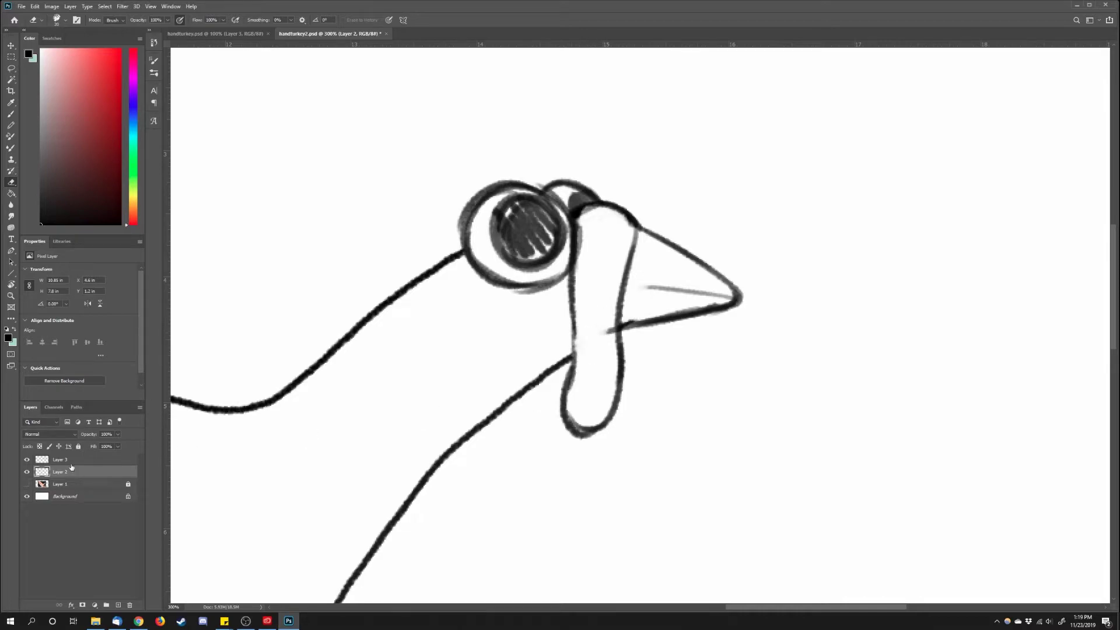
- Erase the beak lines that cross the snood on Layer 3, using a smaller Eraser
{"action": "left_click", "coordinate": [74, 460]}
{"action": "key", "text": "bracketleft"}
{"action": "key", "text": "bracketleft"}
{"action": "key", "text": "bracketleft"}
{"action": "left_click_drag", "start_coordinate": [606, 319], "coordinate": [598, 340]}
- Retouch the snood's inner edge and draw a curved line beneath the large eye
{"action": "key", "text": "b"}
{"action": "left_click_drag", "start_coordinate": [573, 301], "coordinate": [574, 368]}
{"action": "left_click_drag", "start_coordinate": [570, 262], "coordinate": [525, 290]}
{"action": "mouse_move", "coordinate": [569, 288]}
{"action": "left_mouse_down"}
{"action": "mouse_move", "coordinate": [513, 315]}
{"action": "mouse_move", "coordinate": [487, 299]}
{"action": "left_mouse_up"}
- Draw a jagged feather collar along the throat and across the base of the neck
{"action": "left_click_drag", "start_coordinate": [425, 468], "coordinate": [478, 375]}
{"action": "key", "text": "ctrl+minus"}
{"action": "left_click_drag", "start_coordinate": [534, 305], "coordinate": [659, 360]}
{"action": "key", "text": "b"}
{"action": "mouse_move", "coordinate": [750, 343]}
{"action": "left_mouse_down"}
{"action": "mouse_move", "coordinate": [586, 517]}
{"action": "mouse_move", "coordinate": [555, 522]}
{"action": "mouse_move", "coordinate": [545, 370]}
{"action": "left_mouse_up"}
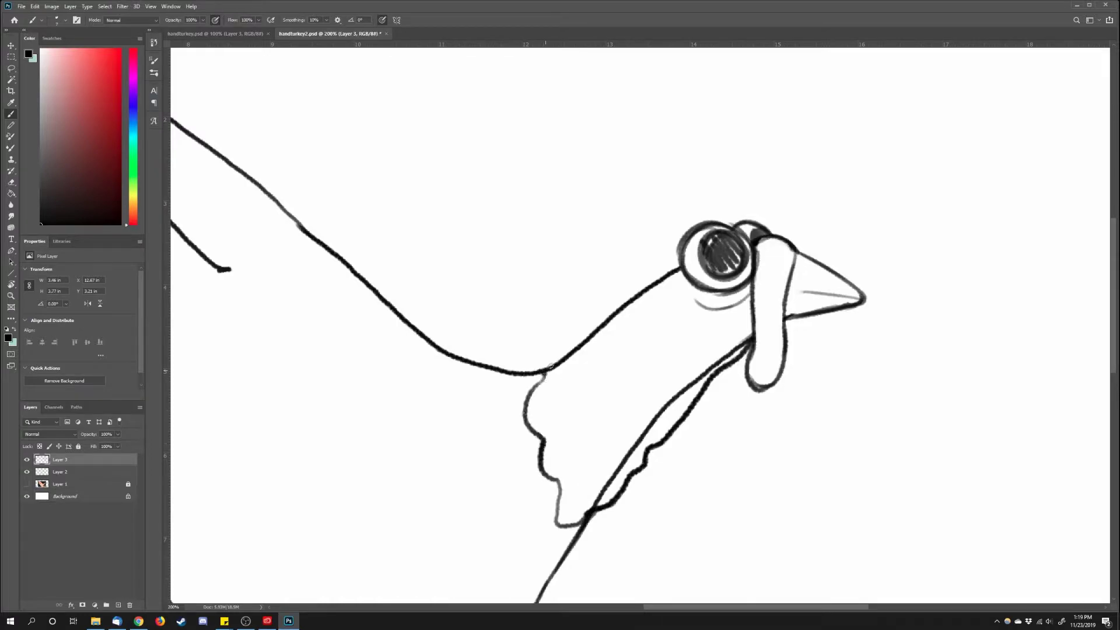
- Erase the old throat outline on Layer 2 inside the feather collar and touch up the neck lines on Layer 3
{"action": "left_click", "coordinate": [64, 474]}
{"action": "key", "text": "e"}
{"action": "left_click_drag", "start_coordinate": [595, 504], "coordinate": [750, 337]}
{"action": "mouse_move", "coordinate": [766, 310]}
{"action": "left_mouse_down"}
{"action": "mouse_move", "coordinate": [707, 282]}
{"action": "mouse_move", "coordinate": [689, 306]}
{"action": "left_mouse_up"}
{"action": "left_click", "coordinate": [105, 462]}
{"action": "key", "text": "b"}
{"action": "mouse_move", "coordinate": [633, 267]}
{"action": "left_mouse_down"}
{"action": "mouse_move", "coordinate": [654, 279]}
{"action": "mouse_move", "coordinate": [688, 266]}
{"action": "left_mouse_up"}
{"action": "left_click_drag", "start_coordinate": [577, 352], "coordinate": [519, 375]}
- Draw a jagged feather edge down the back and a rounded wing with separate lower feathers on the body
{"action": "key", "text": "z"}
{"action": "mouse_move", "coordinate": [689, 185]}
{"action": "left_mouse_down"}
{"action": "mouse_move", "coordinate": [552, 352]}
{"action": "mouse_move", "coordinate": [611, 284]}
{"action": "left_mouse_up"}
{"action": "key", "text": "b"}
{"action": "mouse_move", "coordinate": [621, 237]}
{"action": "left_mouse_down"}
{"action": "mouse_move", "coordinate": [619, 294]}
{"action": "mouse_move", "coordinate": [729, 339]}
{"action": "left_mouse_up"}
{"action": "left_click_drag", "start_coordinate": [619, 287], "coordinate": [552, 331]}
{"action": "key", "text": "ctrl+z"}
{"action": "mouse_move", "coordinate": [621, 286]}
{"action": "left_mouse_down"}
{"action": "mouse_move", "coordinate": [610, 284]}
{"action": "mouse_move", "coordinate": [630, 408]}
{"action": "mouse_move", "coordinate": [707, 344]}
{"action": "left_mouse_up"}
{"action": "left_click_drag", "start_coordinate": [554, 297], "coordinate": [669, 402]}
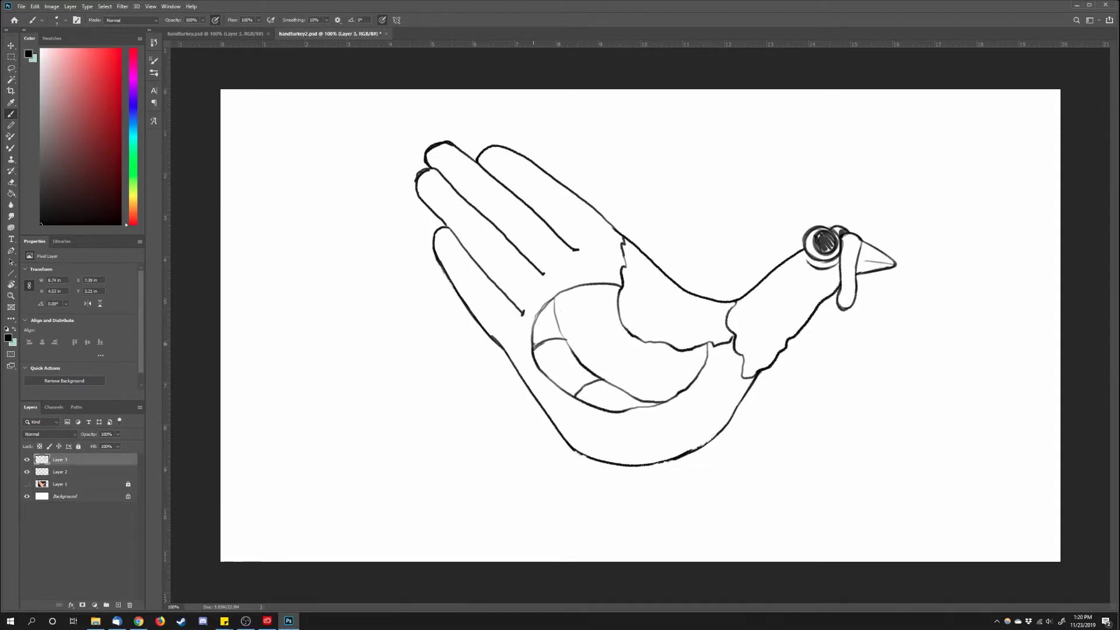
- Refine the wing's lower feathers and replace the scalloped line across the wing with a smooth upper arc
{"action": "left_click_drag", "start_coordinate": [552, 382], "coordinate": [573, 396]}
{"action": "key", "text": "e"}
{"action": "key", "text": "b"}
{"action": "left_click_drag", "start_coordinate": [623, 290], "coordinate": [709, 342]}
{"action": "key", "text": "e"}
{"action": "mouse_move", "coordinate": [618, 287]}
{"action": "left_mouse_down"}
{"action": "mouse_move", "coordinate": [634, 333]}
{"action": "mouse_move", "coordinate": [682, 344]}
{"action": "mouse_move", "coordinate": [670, 347]}
{"action": "mouse_move", "coordinate": [704, 343]}
{"action": "left_mouse_up"}
{"action": "key", "text": "b"}
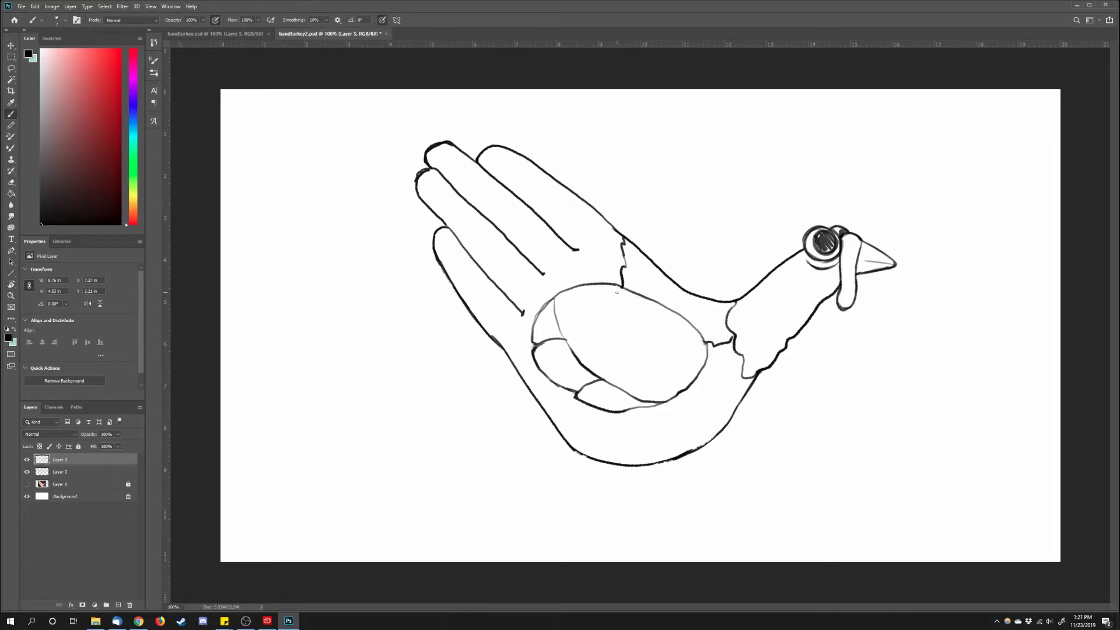
- Draw a fuller chest curve below the collar and erase the old chest outline on Layer 2
{"action": "mouse_move", "coordinate": [761, 372]}
{"action": "left_mouse_down"}
{"action": "mouse_move", "coordinate": [745, 418]}
{"action": "mouse_move", "coordinate": [696, 450]}
{"action": "left_mouse_up"}
{"action": "key", "text": "e"}
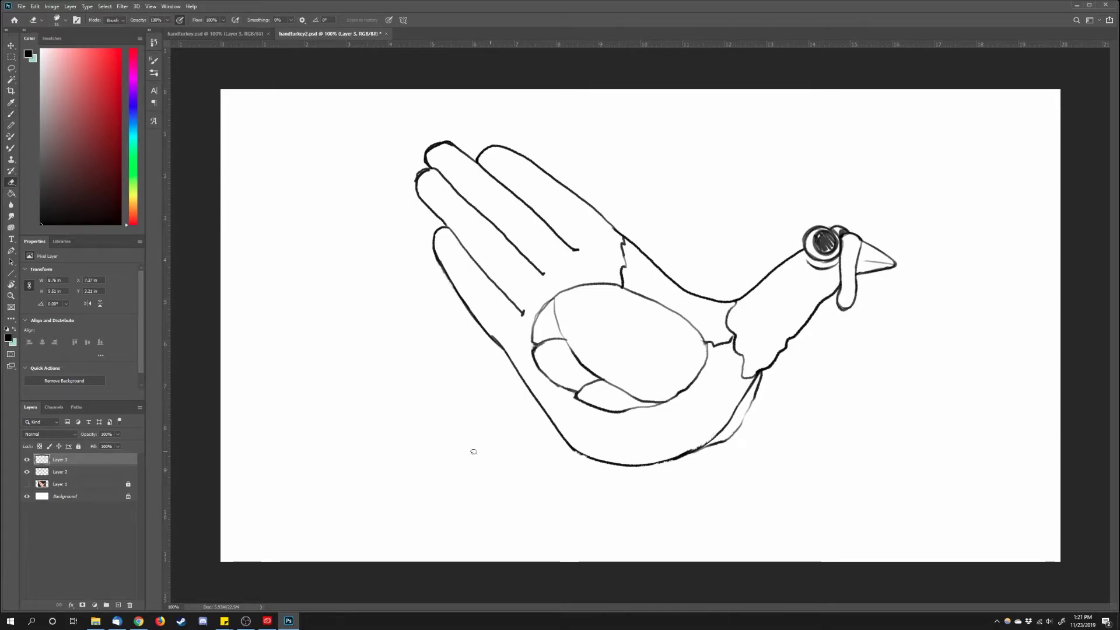
{"action": "left_click", "coordinate": [60, 475]}
{"action": "left_click_drag", "start_coordinate": [756, 376], "coordinate": [691, 449]}
{"action": "key", "text": "b"}
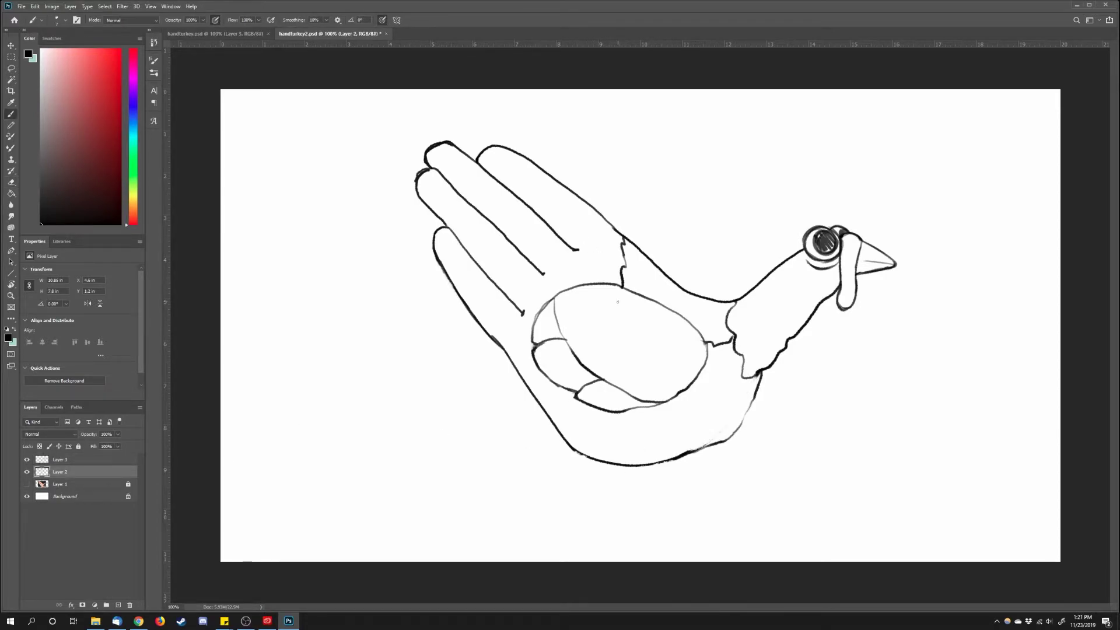
- Draw two jagged feather bands across the tail and a curved tip line on each finger feather
{"action": "mouse_move", "coordinate": [578, 227]}
{"action": "left_mouse_down"}
{"action": "mouse_move", "coordinate": [519, 327]}
{"action": "mouse_move", "coordinate": [514, 376]}
{"action": "left_mouse_up"}
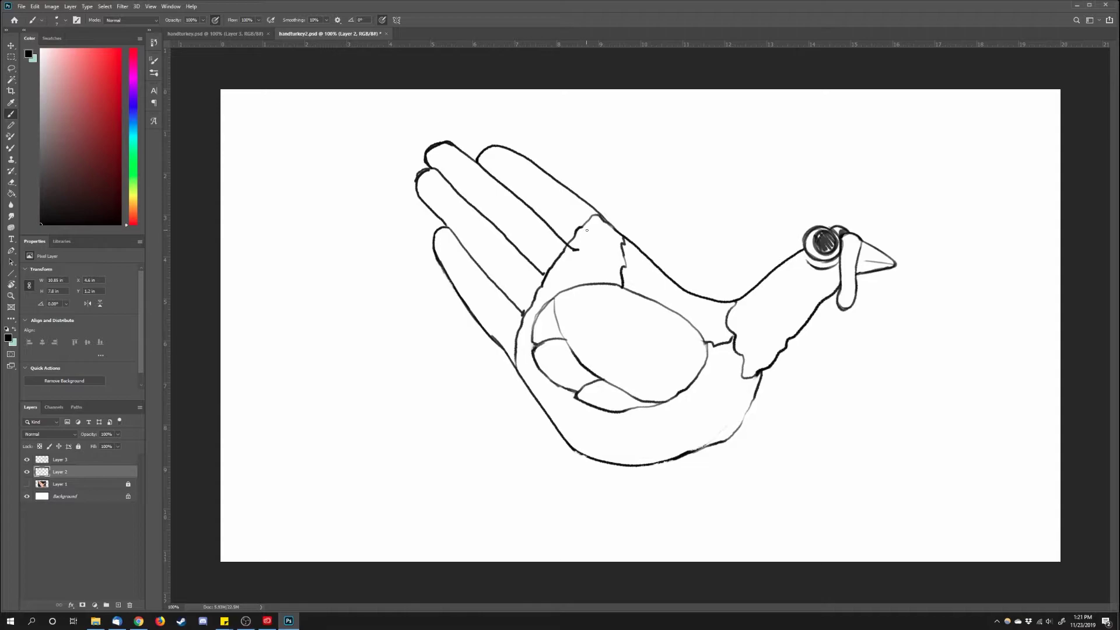
{"action": "left_click_drag", "start_coordinate": [516, 243], "coordinate": [487, 336]}
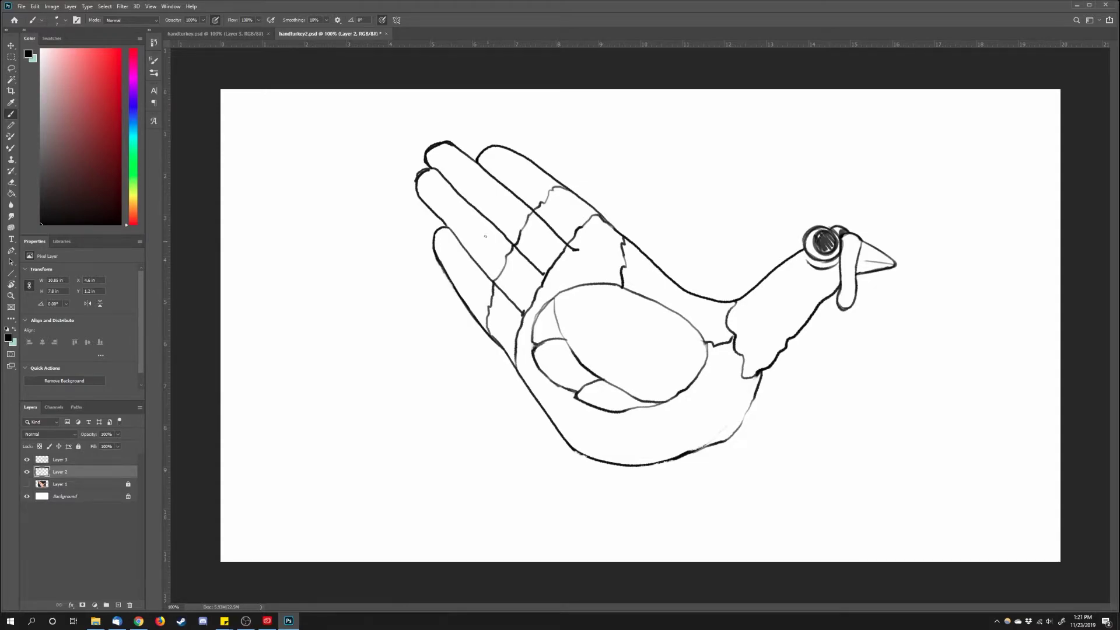
{"action": "left_click_drag", "start_coordinate": [458, 240], "coordinate": [450, 278]}
{"action": "left_click_drag", "start_coordinate": [445, 179], "coordinate": [437, 214]}
{"action": "left_click_drag", "start_coordinate": [464, 155], "coordinate": [454, 186]}
{"action": "left_click_drag", "start_coordinate": [506, 150], "coordinate": [498, 177]}
- Draw two legs with clawed feet beneath the belly and clean up the toe ends
{"action": "left_click_drag", "start_coordinate": [660, 452], "coordinate": [632, 491]}
{"action": "left_click_drag", "start_coordinate": [615, 452], "coordinate": [624, 470]}
{"action": "left_click_drag", "start_coordinate": [690, 455], "coordinate": [672, 483]}
{"action": "left_click_drag", "start_coordinate": [664, 459], "coordinate": [661, 505]}
{"action": "mouse_move", "coordinate": [676, 474]}
{"action": "left_mouse_down"}
{"action": "mouse_move", "coordinate": [668, 500]}
{"action": "mouse_move", "coordinate": [710, 509]}
{"action": "mouse_move", "coordinate": [601, 530]}
{"action": "left_mouse_up"}
{"action": "key", "text": "e"}
{"action": "key", "text": "b"}
{"action": "key", "text": "e"}
{"action": "mouse_move", "coordinate": [689, 527]}
{"action": "left_mouse_down"}
{"action": "mouse_move", "coordinate": [676, 524]}
{"action": "mouse_move", "coordinate": [721, 511]}
{"action": "mouse_move", "coordinate": [682, 529]}
{"action": "left_mouse_up"}
{"action": "key", "text": "b"}
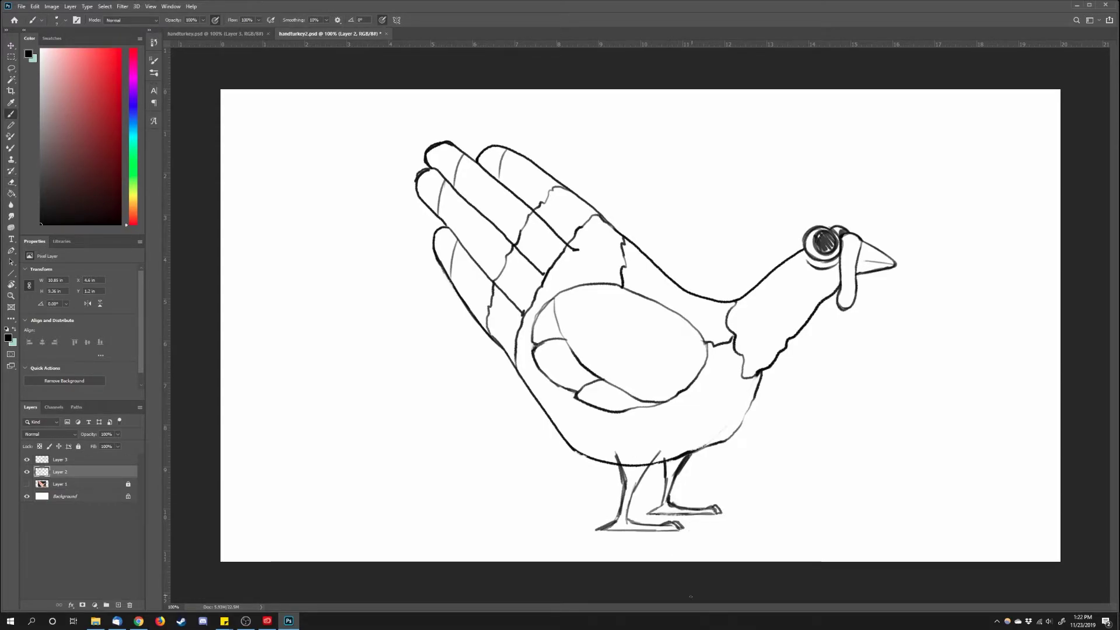
- Erase the belly line across the top of the front leg and add jagged feather edges to the legs
{"action": "key", "text": "e"}
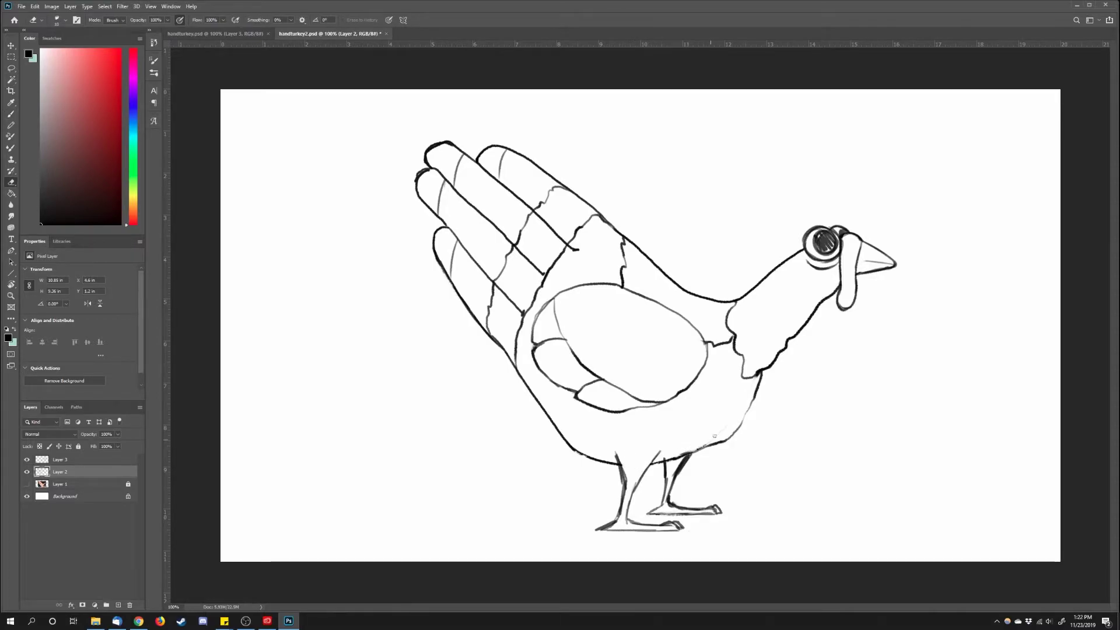
{"action": "key", "text": "b"}
{"action": "mouse_move", "coordinate": [643, 472]}
{"action": "left_mouse_down"}
{"action": "mouse_move", "coordinate": [629, 484]}
{"action": "mouse_move", "coordinate": [643, 475]}
{"action": "left_mouse_up"}
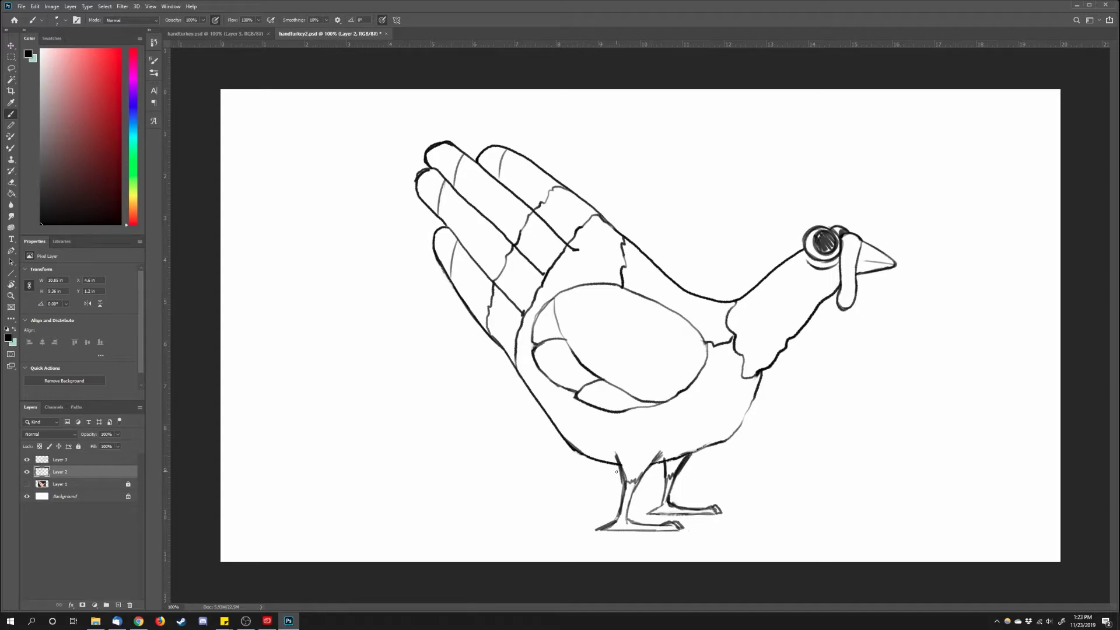
- Add small curved feather marks on the neck and hatch the wing's lower feathers
{"action": "left_click_drag", "start_coordinate": [828, 288], "coordinate": [806, 294]}
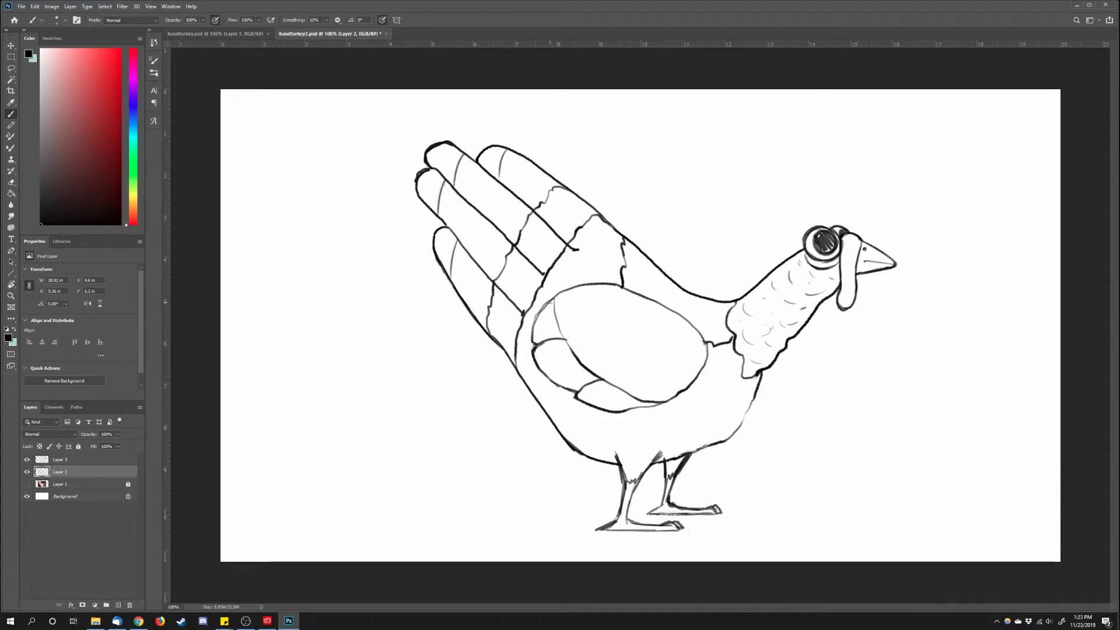
{"action": "left_click_drag", "start_coordinate": [550, 310], "coordinate": [543, 342]}
{"action": "left_click_drag", "start_coordinate": [543, 321], "coordinate": [535, 343]}
{"action": "mouse_move", "coordinate": [538, 333]}
{"action": "left_mouse_down"}
{"action": "mouse_move", "coordinate": [533, 345]}
{"action": "mouse_move", "coordinate": [567, 385]}
{"action": "left_mouse_up"}
{"action": "left_click_drag", "start_coordinate": [641, 407], "coordinate": [606, 382]}
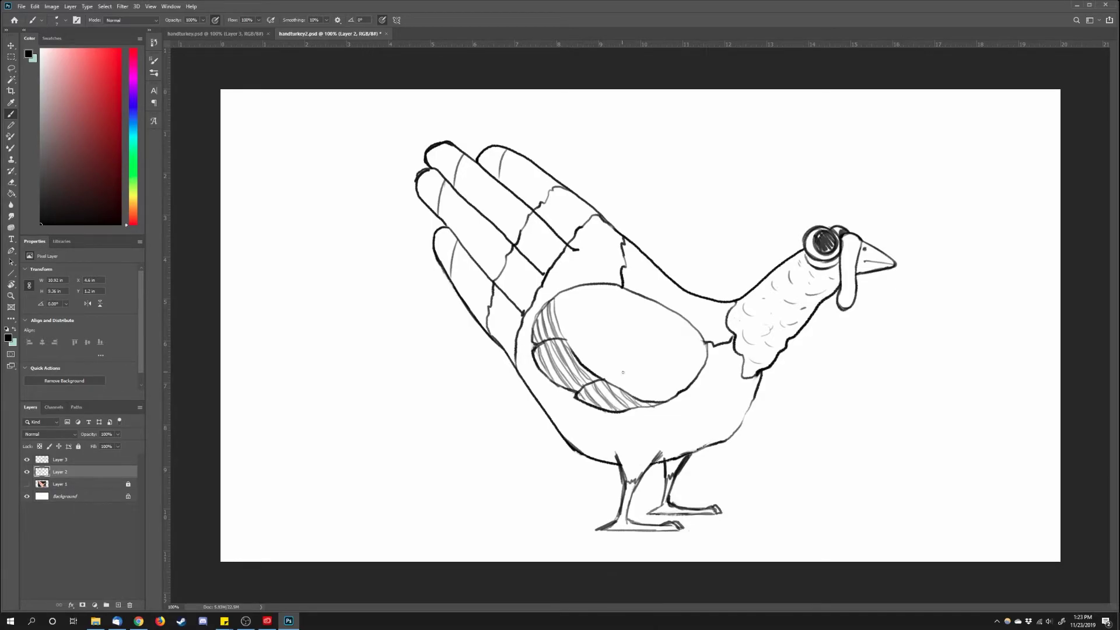
- Add a layer beneath the line art and set up a dark brown Hard Round Pressure Size brush
{"action": "left_click", "coordinate": [117, 605], "text": "ctrl"}
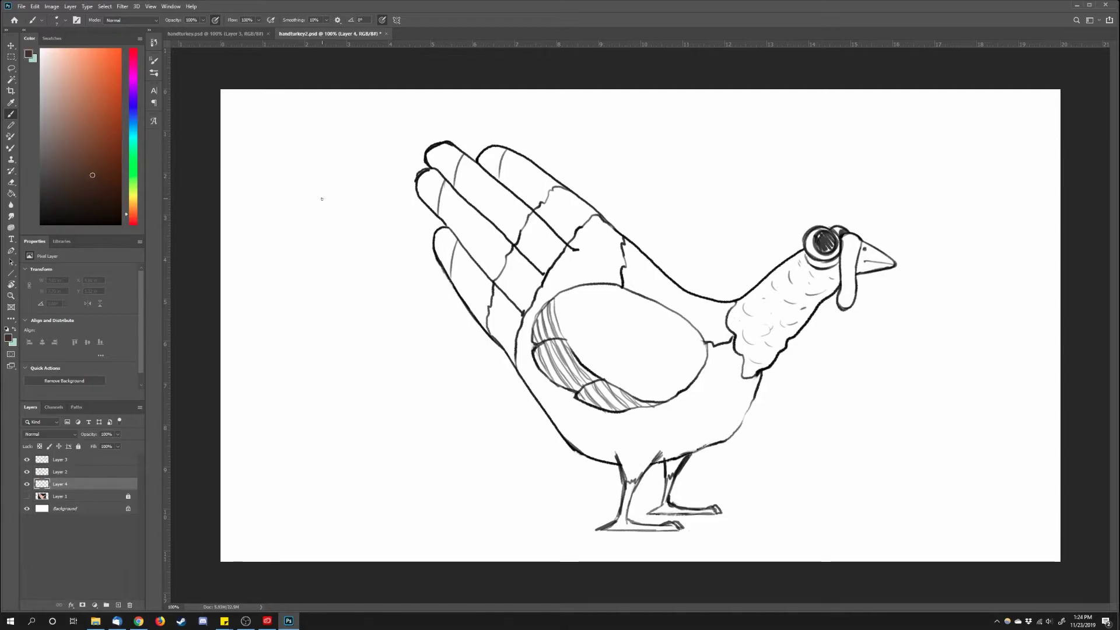
{"action": "left_click", "coordinate": [57, 20]}
{"action": "left_click", "coordinate": [155, 144]}
{"action": "left_click", "coordinate": [478, 55]}
{"action": "key", "text": "bracketright"}
{"action": "key", "text": "bracketright"}
- Paint the tail, wing, body and back leg dark brown, enlarging the brush for the large areas
{"action": "mouse_move", "coordinate": [536, 302]}
{"action": "left_mouse_down"}
{"action": "mouse_move", "coordinate": [486, 309]}
{"action": "mouse_move", "coordinate": [439, 233]}
{"action": "mouse_move", "coordinate": [467, 309]}
{"action": "left_mouse_up"}
{"action": "mouse_move", "coordinate": [434, 192]}
{"action": "left_mouse_down"}
{"action": "mouse_move", "coordinate": [437, 181]}
{"action": "mouse_move", "coordinate": [466, 233]}
{"action": "mouse_move", "coordinate": [513, 274]}
{"action": "mouse_move", "coordinate": [618, 327]}
{"action": "mouse_move", "coordinate": [695, 335]}
{"action": "mouse_move", "coordinate": [607, 230]}
{"action": "mouse_move", "coordinate": [537, 181]}
{"action": "mouse_move", "coordinate": [487, 157]}
{"action": "mouse_move", "coordinate": [467, 175]}
{"action": "mouse_move", "coordinate": [434, 159]}
{"action": "left_mouse_up"}
{"action": "mouse_move", "coordinate": [542, 367]}
{"action": "left_mouse_down"}
{"action": "mouse_move", "coordinate": [531, 376]}
{"action": "mouse_move", "coordinate": [563, 420]}
{"action": "mouse_move", "coordinate": [601, 449]}
{"action": "mouse_move", "coordinate": [634, 455]}
{"action": "left_mouse_up"}
{"action": "key", "text": "bracketright"}
{"action": "key", "text": "bracketright"}
{"action": "key", "text": "bracketright"}
{"action": "key", "text": "bracketright"}
{"action": "key", "text": "bracketright"}
{"action": "key", "text": "bracketright"}
{"action": "key", "text": "bracketright"}
{"action": "mouse_move", "coordinate": [606, 409]}
{"action": "left_mouse_down"}
{"action": "mouse_move", "coordinate": [659, 373]}
{"action": "mouse_move", "coordinate": [732, 350]}
{"action": "mouse_move", "coordinate": [712, 413]}
{"action": "mouse_move", "coordinate": [645, 443]}
{"action": "mouse_move", "coordinate": [652, 450]}
{"action": "mouse_move", "coordinate": [632, 475]}
{"action": "mouse_move", "coordinate": [624, 466]}
{"action": "mouse_move", "coordinate": [672, 465]}
{"action": "mouse_move", "coordinate": [667, 505]}
{"action": "mouse_move", "coordinate": [688, 511]}
{"action": "left_mouse_up"}
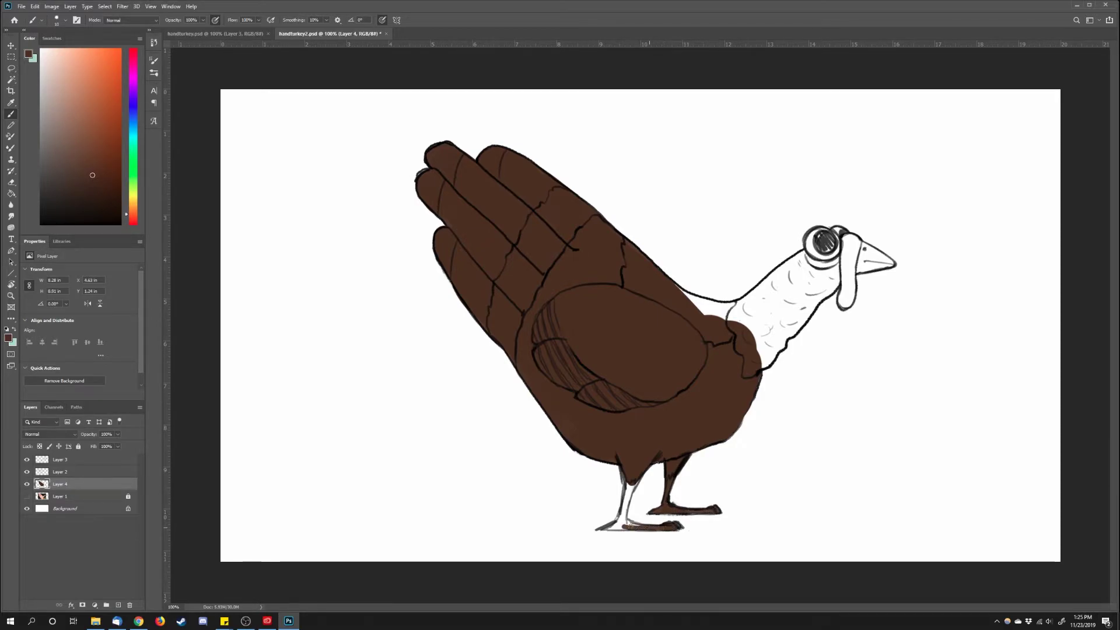
- Fill the front leg, upper back, neck and head with the same dark brown, using a larger brush
{"action": "left_click_drag", "start_coordinate": [608, 528], "coordinate": [636, 477]}
{"action": "key", "text": "bracketright"}
{"action": "key", "text": "bracketright"}
{"action": "key", "text": "bracketright"}
{"action": "key", "text": "bracketright"}
{"action": "mouse_move", "coordinate": [711, 329]}
{"action": "left_mouse_down"}
{"action": "mouse_move", "coordinate": [705, 315]}
{"action": "mouse_move", "coordinate": [744, 309]}
{"action": "mouse_move", "coordinate": [687, 297]}
{"action": "left_mouse_up"}
{"action": "mouse_move", "coordinate": [764, 353]}
{"action": "left_mouse_down"}
{"action": "mouse_move", "coordinate": [848, 263]}
{"action": "mouse_move", "coordinate": [857, 274]}
{"action": "mouse_move", "coordinate": [863, 264]}
{"action": "mouse_move", "coordinate": [847, 242]}
{"action": "mouse_move", "coordinate": [822, 245]}
{"action": "mouse_move", "coordinate": [758, 344]}
{"action": "mouse_move", "coordinate": [789, 277]}
{"action": "mouse_move", "coordinate": [767, 295]}
{"action": "left_mouse_up"}
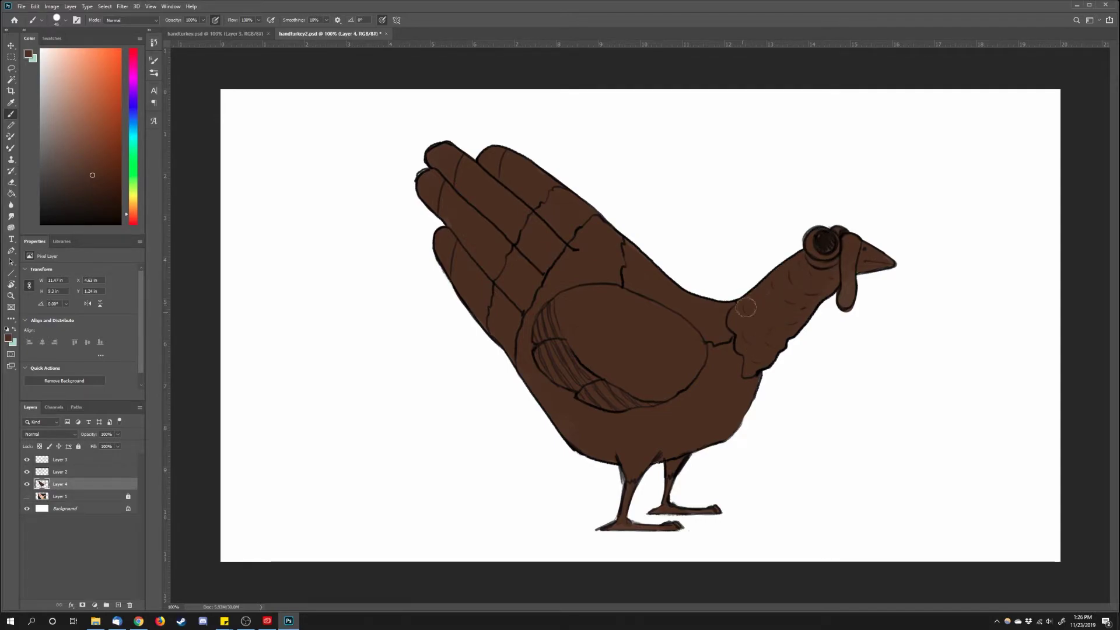
- Add a new layer above the brown base and clip it to that base
{"action": "left_click", "coordinate": [118, 604]}
{"action": "right_click", "coordinate": [57, 485]}
{"action": "left_click", "coordinate": [117, 284]}
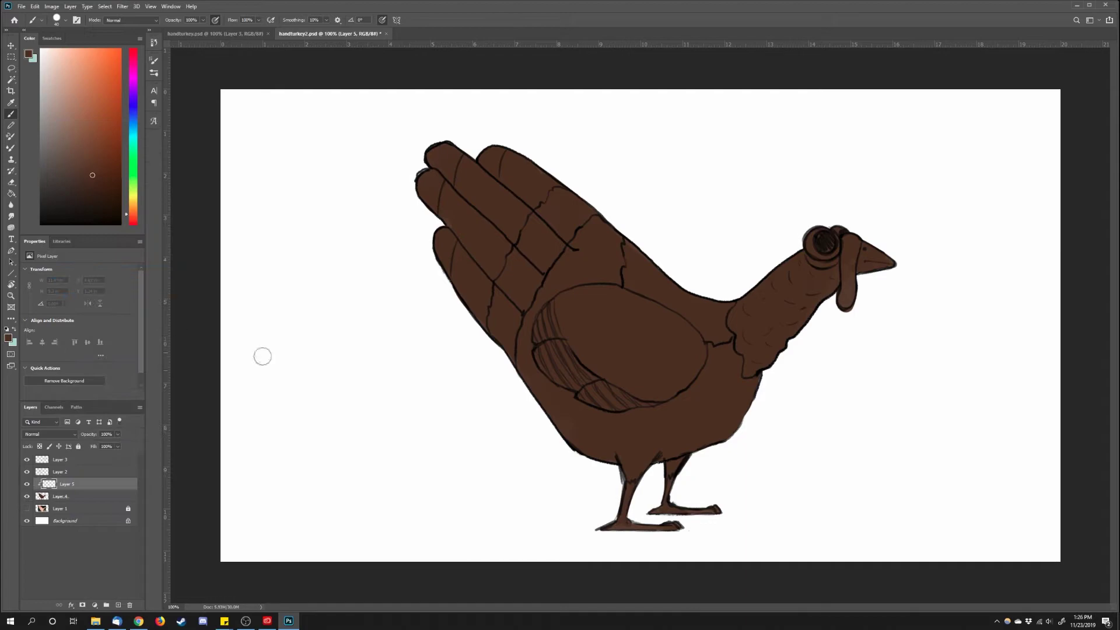
- Pick a dark green and paint the large upper area of the wing
{"action": "left_click_drag", "start_coordinate": [133, 194], "coordinate": [133, 187]}
{"action": "left_click", "coordinate": [95, 178]}
{"action": "mouse_move", "coordinate": [671, 350]}
{"action": "left_mouse_down"}
{"action": "mouse_move", "coordinate": [644, 325]}
{"action": "mouse_move", "coordinate": [653, 334]}
{"action": "mouse_move", "coordinate": [607, 327]}
{"action": "mouse_move", "coordinate": [647, 350]}
{"action": "mouse_move", "coordinate": [643, 378]}
{"action": "mouse_move", "coordinate": [630, 325]}
{"action": "mouse_move", "coordinate": [656, 380]}
{"action": "mouse_move", "coordinate": [599, 350]}
{"action": "mouse_move", "coordinate": [630, 325]}
{"action": "mouse_move", "coordinate": [575, 334]}
{"action": "left_mouse_up"}
- Switch to the Hard Round Pressure Opacity and Flow brush and reduce its size
{"action": "left_click", "coordinate": [59, 21]}
{"action": "left_click", "coordinate": [185, 191]}
{"action": "key", "text": "bracketleft"}
{"action": "key", "text": "bracketleft"}
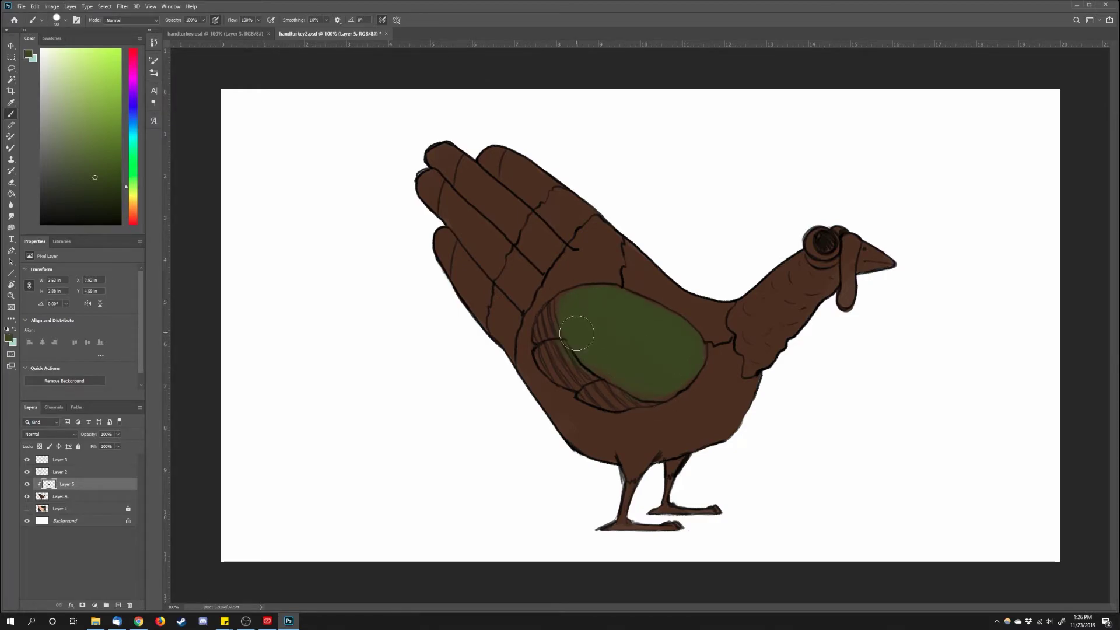
- Pick a deeper green and paint the upper back and the area around the base of the neck
{"action": "left_click_drag", "start_coordinate": [133, 184], "coordinate": [133, 172]}
{"action": "left_click", "coordinate": [104, 187]}
{"action": "mouse_move", "coordinate": [688, 338]}
{"action": "left_mouse_down"}
{"action": "mouse_move", "coordinate": [723, 291]}
{"action": "mouse_move", "coordinate": [636, 262]}
{"action": "mouse_move", "coordinate": [742, 367]}
{"action": "left_mouse_up"}
- Pick a very dark brown and shade the chest and belly below the wing with a larger brush
{"action": "left_click_drag", "start_coordinate": [132, 208], "coordinate": [133, 217]}
{"action": "left_click", "coordinate": [105, 205]}
{"action": "key", "text": "bracketright"}
{"action": "key", "text": "bracketright"}
{"action": "key", "text": "bracketright"}
{"action": "key", "text": "bracketright"}
{"action": "key", "text": "bracketright"}
{"action": "mouse_move", "coordinate": [748, 403]}
{"action": "left_mouse_down"}
{"action": "mouse_move", "coordinate": [618, 461]}
{"action": "mouse_move", "coordinate": [555, 403]}
{"action": "mouse_move", "coordinate": [604, 422]}
{"action": "mouse_move", "coordinate": [747, 357]}
{"action": "mouse_move", "coordinate": [700, 392]}
{"action": "left_mouse_up"}
{"action": "left_click", "coordinate": [715, 337], "text": "alt"}
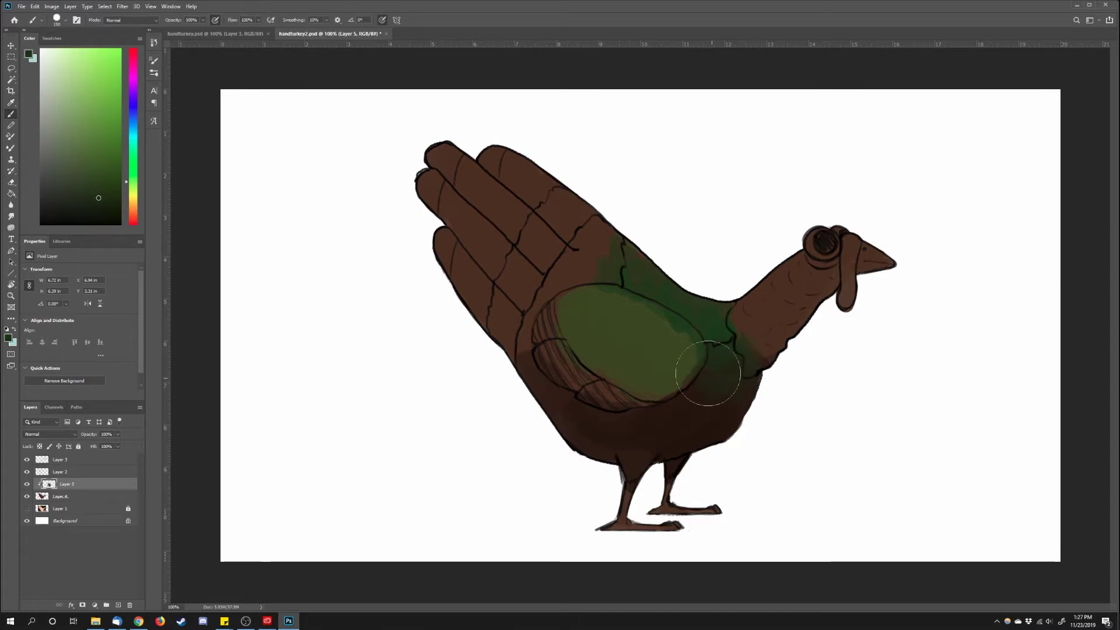
- Paint a dark navy band between the tail feathers and the wing, blending it into the green back and brown body
{"action": "key", "text": "i"}
{"action": "left_click_drag", "start_coordinate": [132, 205], "coordinate": [132, 112]}
{"action": "mouse_move", "coordinate": [595, 221]}
{"action": "left_mouse_down"}
{"action": "mouse_move", "coordinate": [617, 278]}
{"action": "mouse_move", "coordinate": [563, 280]}
{"action": "mouse_move", "coordinate": [526, 322]}
{"action": "mouse_move", "coordinate": [586, 240]}
{"action": "mouse_move", "coordinate": [529, 354]}
{"action": "left_mouse_up"}
{"action": "mouse_move", "coordinate": [530, 296]}
{"action": "left_mouse_down"}
{"action": "mouse_move", "coordinate": [546, 375]}
{"action": "mouse_move", "coordinate": [533, 372]}
{"action": "mouse_move", "coordinate": [533, 397]}
{"action": "left_mouse_up"}
{"action": "left_click", "coordinate": [608, 378], "text": "alt"}
{"action": "left_click", "coordinate": [636, 259]}
{"action": "key", "text": "b"}
{"action": "left_click_drag", "start_coordinate": [636, 260], "coordinate": [618, 289]}
- Pick a mustard yellow and paint the wide band across the tail base and the tips of the tail feathers
{"action": "left_click", "coordinate": [132, 196]}
{"action": "left_click", "coordinate": [76, 103]}
{"action": "mouse_move", "coordinate": [512, 285]}
{"action": "left_mouse_down"}
{"action": "mouse_move", "coordinate": [504, 327]}
{"action": "mouse_move", "coordinate": [514, 274]}
{"action": "mouse_move", "coordinate": [559, 200]}
{"action": "mouse_move", "coordinate": [516, 253]}
{"action": "mouse_move", "coordinate": [598, 204]}
{"action": "left_mouse_up"}
{"action": "mouse_move", "coordinate": [484, 149]}
{"action": "left_mouse_down"}
{"action": "mouse_move", "coordinate": [502, 166]}
{"action": "mouse_move", "coordinate": [436, 184]}
{"action": "mouse_move", "coordinate": [428, 205]}
{"action": "mouse_move", "coordinate": [452, 263]}
{"action": "mouse_move", "coordinate": [458, 250]}
{"action": "left_mouse_up"}
- Sample the tail's brown and tidy the edges beside the yellow feather tips with a smaller brush
{"action": "left_click", "coordinate": [467, 272], "text": "alt"}
{"action": "key", "text": "bracketleft"}
{"action": "key", "text": "bracketleft"}
{"action": "left_click_drag", "start_coordinate": [451, 185], "coordinate": [445, 210]}
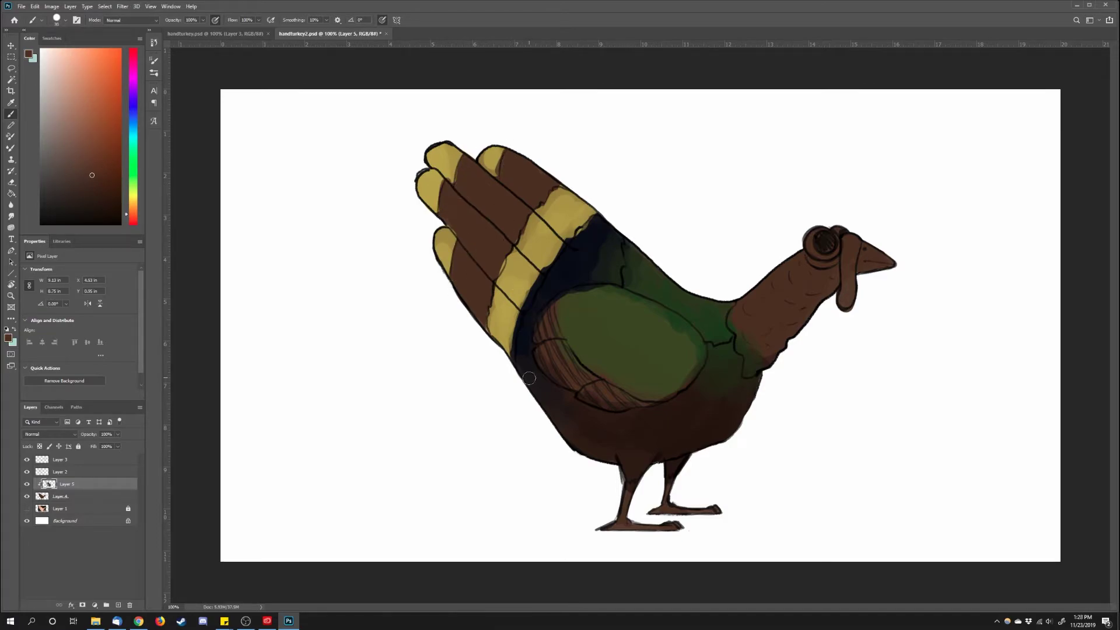
- Paint dark navy bands next to the yellow tips and thin dark stripes across the brown tail feather sections
{"action": "left_click", "coordinate": [490, 251], "text": "alt"}
{"action": "mouse_move", "coordinate": [504, 149]}
{"action": "left_mouse_down"}
{"action": "mouse_move", "coordinate": [502, 180]}
{"action": "mouse_move", "coordinate": [457, 184]}
{"action": "mouse_move", "coordinate": [472, 168]}
{"action": "mouse_move", "coordinate": [447, 187]}
{"action": "mouse_move", "coordinate": [477, 274]}
{"action": "mouse_move", "coordinate": [487, 344]}
{"action": "left_mouse_up"}
{"action": "mouse_move", "coordinate": [452, 204]}
{"action": "left_mouse_down"}
{"action": "mouse_move", "coordinate": [485, 274]}
{"action": "mouse_move", "coordinate": [505, 248]}
{"action": "left_mouse_up"}
{"action": "left_click_drag", "start_coordinate": [490, 175], "coordinate": [476, 207]}
{"action": "mouse_move", "coordinate": [510, 190]}
{"action": "left_mouse_down"}
{"action": "mouse_move", "coordinate": [490, 222]}
{"action": "mouse_move", "coordinate": [505, 233]}
{"action": "left_mouse_up"}
{"action": "mouse_move", "coordinate": [520, 162]}
{"action": "left_mouse_down"}
{"action": "mouse_move", "coordinate": [555, 171]}
{"action": "mouse_move", "coordinate": [519, 198]}
{"action": "left_mouse_up"}
{"action": "left_click_drag", "start_coordinate": [555, 171], "coordinate": [534, 205]}
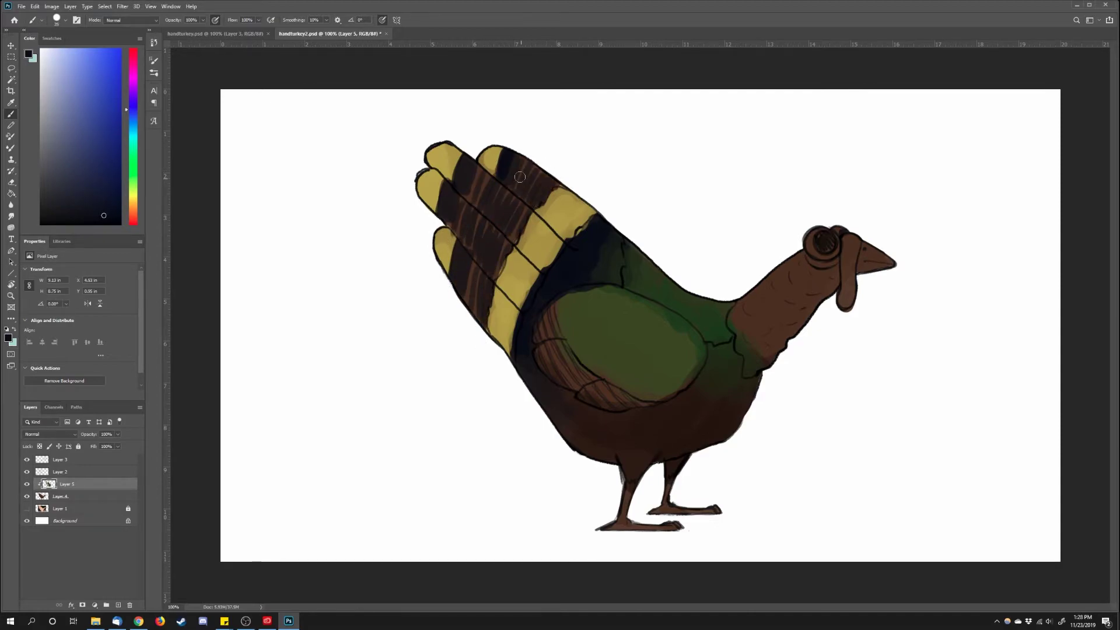
- Refine the thin stripes on the middle tail feathers with sampled tail colors and a much smaller brush
{"action": "left_click", "coordinate": [500, 284], "text": "alt"}
{"action": "left_click", "coordinate": [496, 198], "text": "alt"}
{"action": "key", "text": "bracketleft"}
{"action": "key", "text": "bracketleft"}
{"action": "key", "text": "bracketleft"}
{"action": "left_click_drag", "start_coordinate": [491, 185], "coordinate": [484, 207]}
{"action": "left_click", "coordinate": [485, 199], "text": "alt"}
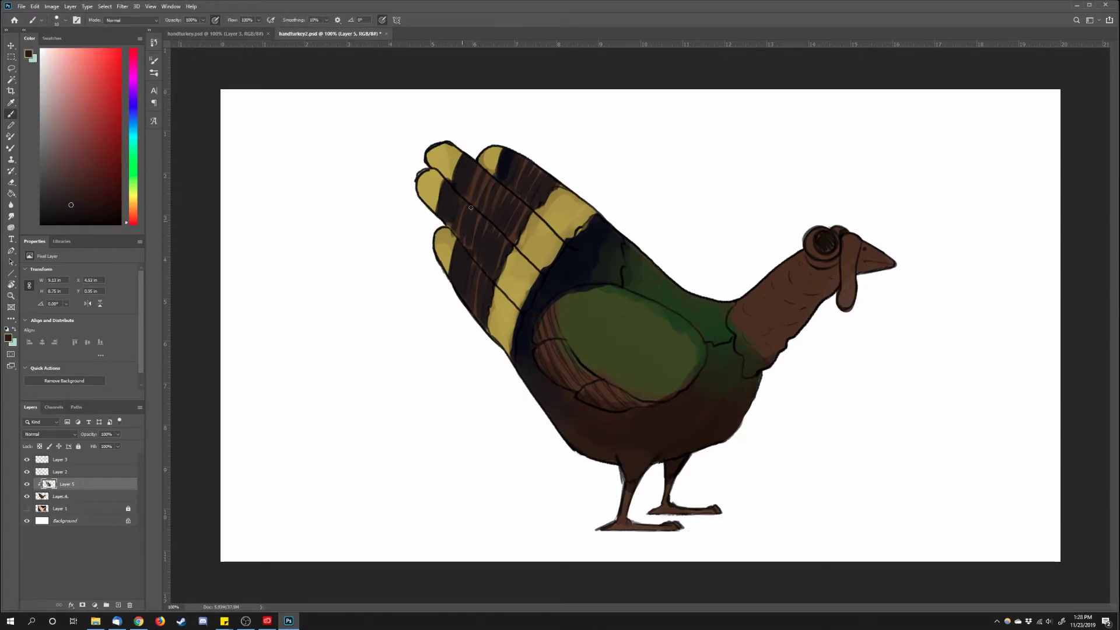
- Sample the yellow of the feather tips and touch the tips up with a larger brush
{"action": "left_click", "coordinate": [451, 235], "text": "alt"}
{"action": "key", "text": "]"}
{"action": "key", "text": "]"}
{"action": "key", "text": "]"}
{"action": "key", "text": "]"}
{"action": "left_click", "coordinate": [449, 154], "text": "alt"}
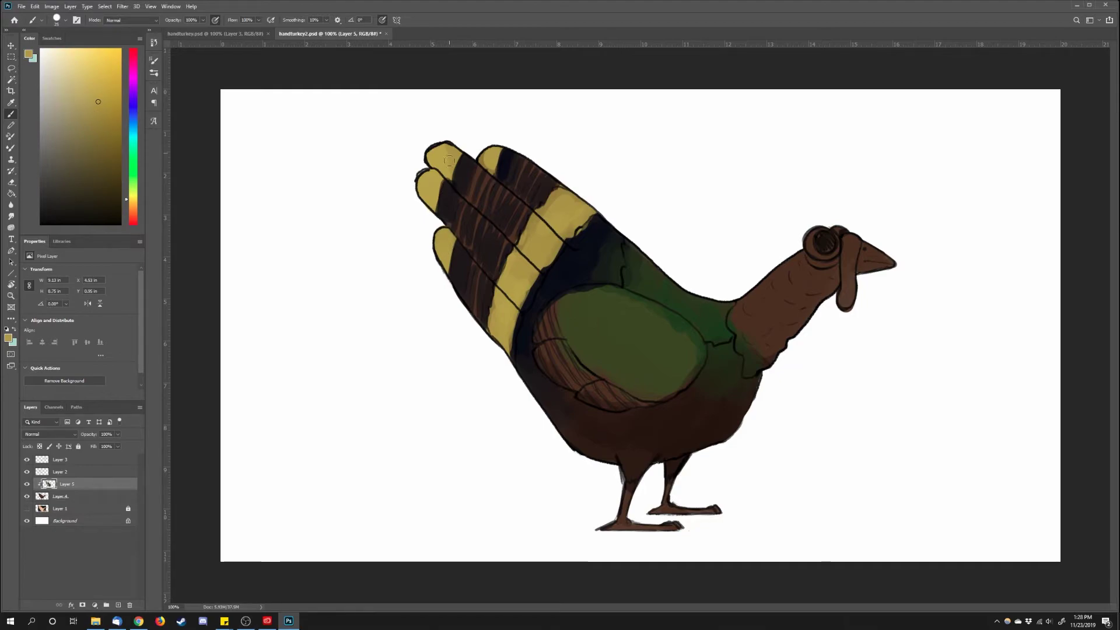
- Add fine brown strokes over the dark sections of the tail feathers with a small brush and sampled browns
{"action": "key", "text": "bracketleft"}
{"action": "key", "text": "bracketleft"}
{"action": "key", "text": "bracketleft"}
{"action": "left_click", "coordinate": [499, 200], "text": "alt"}
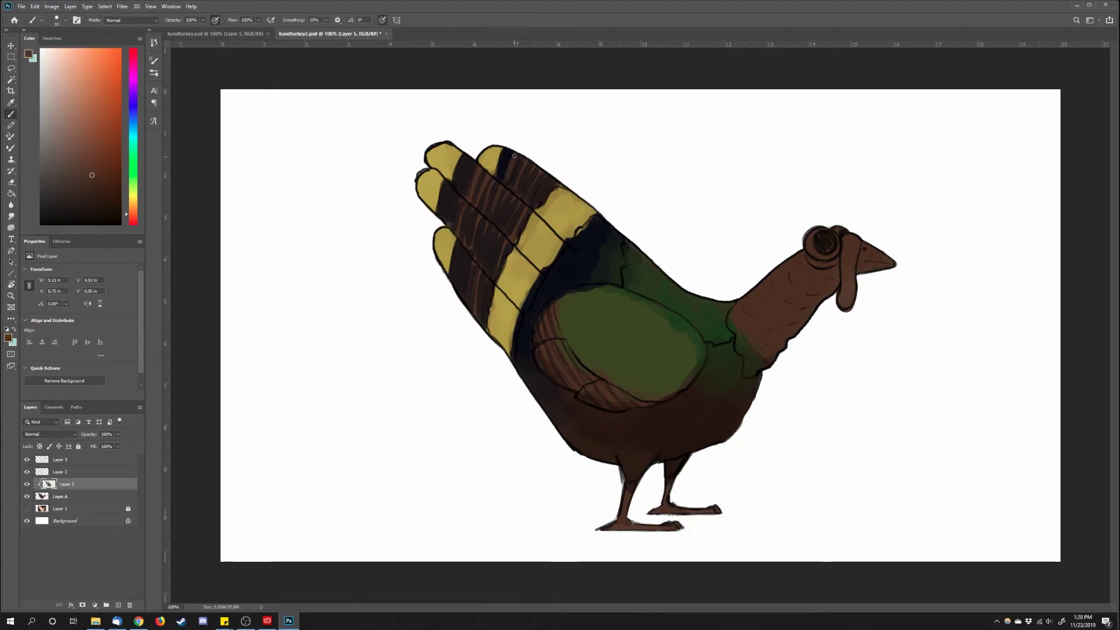
{"action": "left_click_drag", "start_coordinate": [550, 184], "coordinate": [535, 207]}
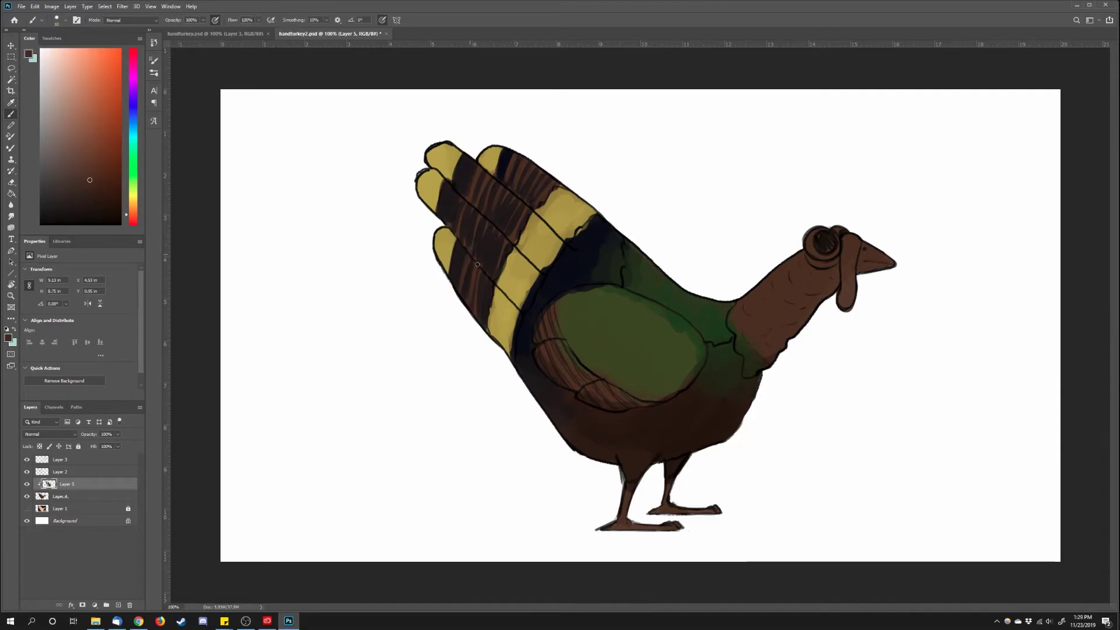
{"action": "left_click", "coordinate": [472, 234], "text": "alt"}
{"action": "left_click", "coordinate": [474, 186], "text": "alt"}
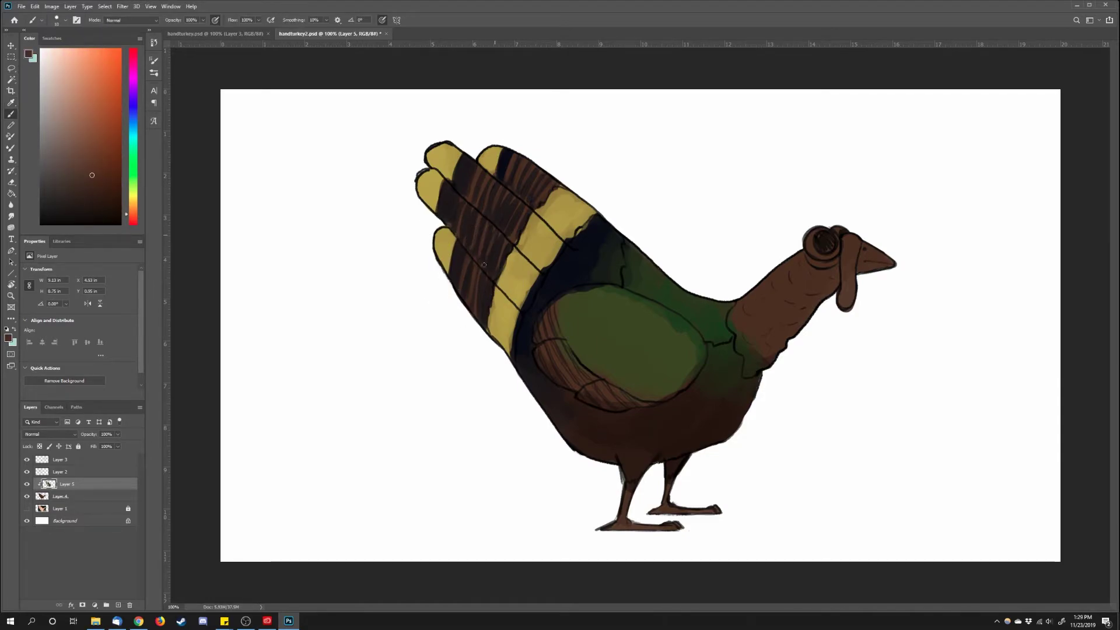
- Paint short dark feather marks across the upper and middle part of the green wing with a small brush and sampled dark tones
{"action": "key", "text": "]"}
{"action": "key", "text": "]"}
{"action": "key", "text": "]"}
{"action": "key", "text": "]"}
{"action": "key", "text": "]"}
{"action": "left_click", "coordinate": [590, 250], "text": "alt"}
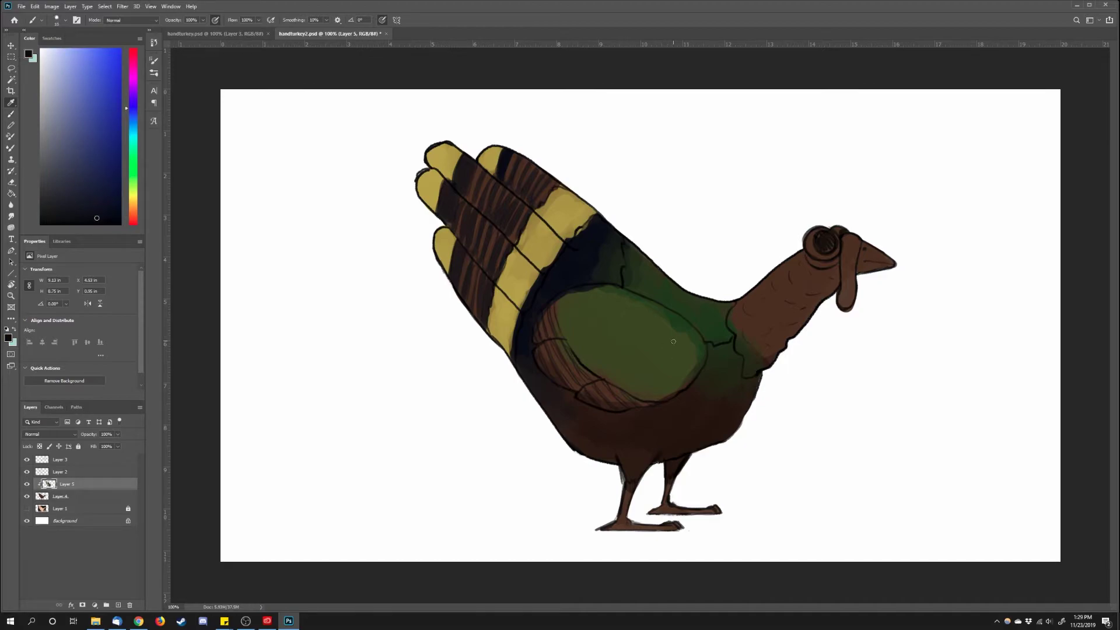
{"action": "left_click", "coordinate": [688, 363], "text": "alt"}
{"action": "left_click", "coordinate": [602, 285], "text": "alt"}
{"action": "key", "text": "["}
{"action": "key", "text": "["}
{"action": "key", "text": "["}
{"action": "left_click_drag", "start_coordinate": [634, 313], "coordinate": [661, 334]}
{"action": "left_click_drag", "start_coordinate": [667, 327], "coordinate": [687, 336]}
{"action": "mouse_move", "coordinate": [676, 347]}
{"action": "left_mouse_down"}
{"action": "mouse_move", "coordinate": [648, 338]}
{"action": "mouse_move", "coordinate": [661, 385]}
{"action": "left_mouse_up"}
{"action": "left_click_drag", "start_coordinate": [602, 351], "coordinate": [606, 355]}
{"action": "left_click_drag", "start_coordinate": [613, 329], "coordinate": [625, 338]}
{"action": "mouse_move", "coordinate": [610, 308]}
{"action": "left_mouse_down"}
{"action": "mouse_move", "coordinate": [623, 319]}
{"action": "mouse_move", "coordinate": [593, 303]}
{"action": "left_mouse_up"}
{"action": "left_click_drag", "start_coordinate": [580, 312], "coordinate": [587, 321]}
- Extend the short feather marks over the rest of the green wing and the back, alternating sampled greens and dark tones
{"action": "left_click", "coordinate": [644, 314], "text": "alt"}
{"action": "key", "text": "["}
{"action": "left_click_drag", "start_coordinate": [658, 355], "coordinate": [674, 367]}
{"action": "key", "text": "bracketleft"}
{"action": "left_click", "coordinate": [620, 339], "text": "alt"}
{"action": "left_click_drag", "start_coordinate": [597, 350], "coordinate": [609, 361]}
{"action": "mouse_move", "coordinate": [616, 376]}
{"action": "left_mouse_down"}
{"action": "mouse_move", "coordinate": [673, 392]}
{"action": "mouse_move", "coordinate": [623, 374]}
{"action": "mouse_move", "coordinate": [685, 375]}
{"action": "left_mouse_up"}
{"action": "left_click_drag", "start_coordinate": [663, 353], "coordinate": [700, 351]}
{"action": "mouse_move", "coordinate": [702, 350]}
{"action": "left_mouse_down"}
{"action": "mouse_move", "coordinate": [695, 374]}
{"action": "mouse_move", "coordinate": [673, 385]}
{"action": "left_mouse_up"}
{"action": "left_click_drag", "start_coordinate": [681, 353], "coordinate": [695, 358]}
{"action": "left_click_drag", "start_coordinate": [631, 345], "coordinate": [660, 378]}
{"action": "left_click_drag", "start_coordinate": [645, 329], "coordinate": [694, 328]}
{"action": "left_click_drag", "start_coordinate": [667, 333], "coordinate": [682, 338]}
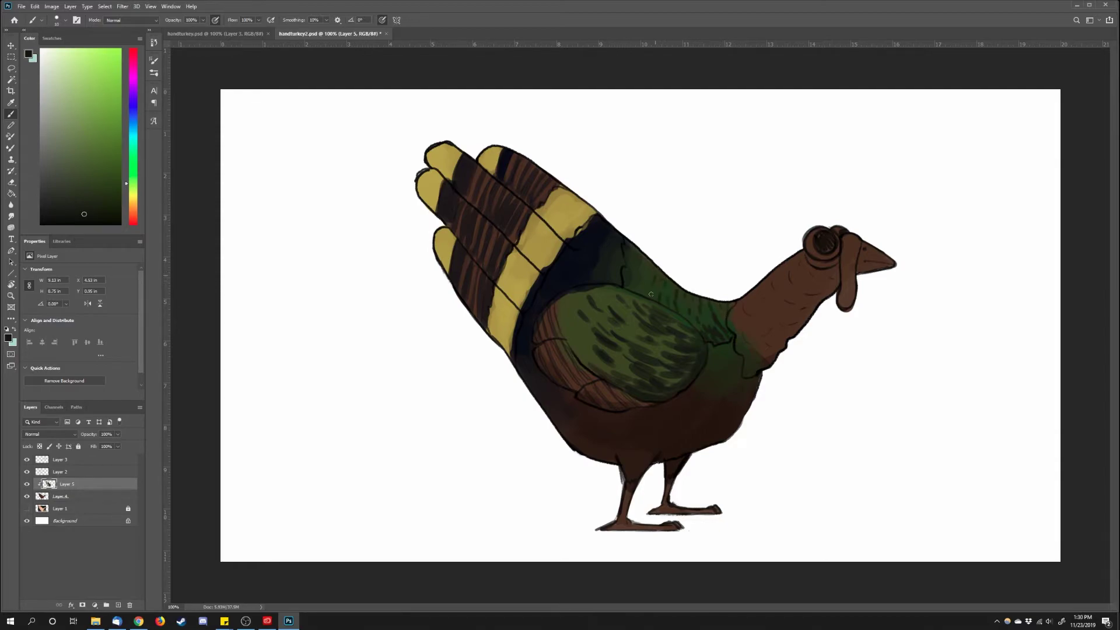
{"action": "left_click", "coordinate": [640, 312], "text": "alt"}
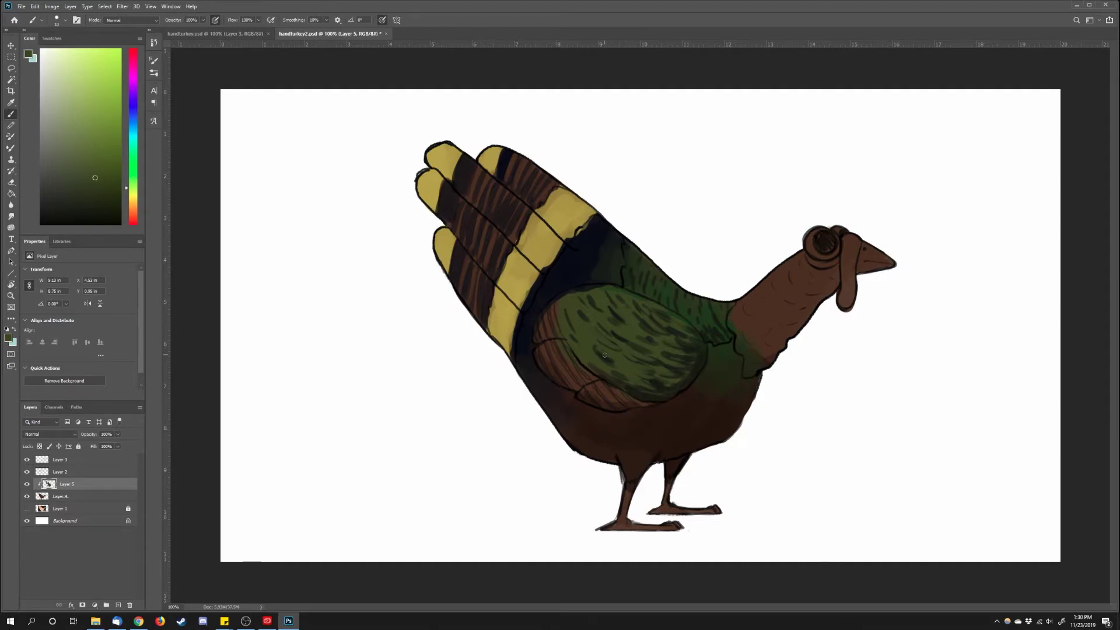
- Pick a light grayish beige and paint the striped feathers along the wing's rear and lower edge
{"action": "left_click", "coordinate": [530, 313], "text": "alt"}
{"action": "key", "text": "bracketright"}
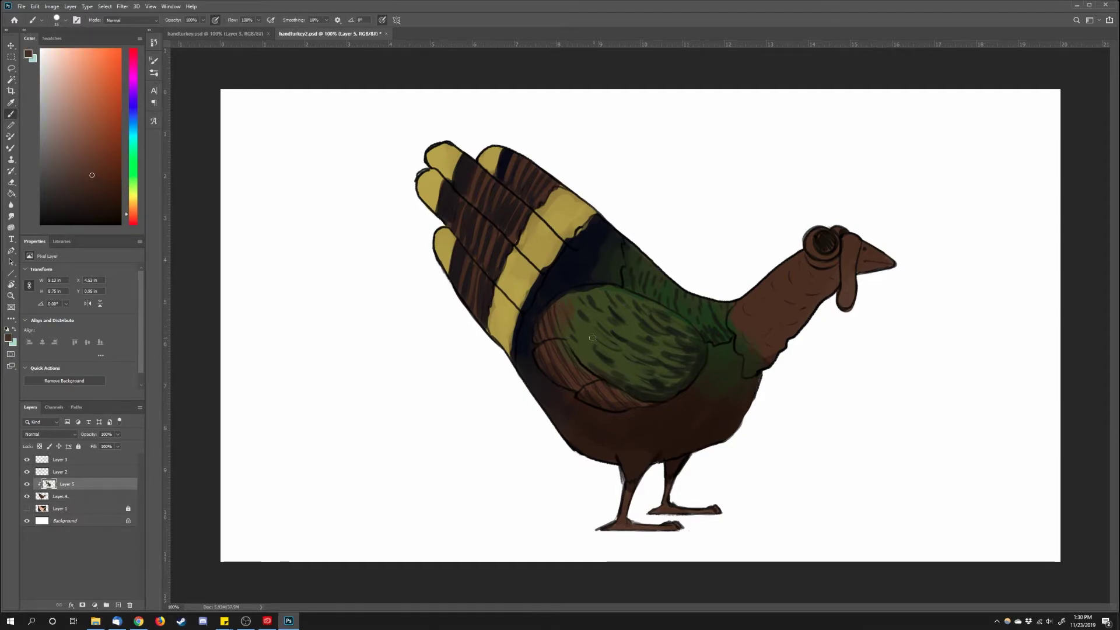
{"action": "left_click", "coordinate": [52, 114]}
{"action": "mouse_move", "coordinate": [557, 342]}
{"action": "left_mouse_down"}
{"action": "mouse_move", "coordinate": [592, 380]}
{"action": "mouse_move", "coordinate": [566, 383]}
{"action": "left_mouse_up"}
{"action": "left_click_drag", "start_coordinate": [536, 349], "coordinate": [549, 369]}
{"action": "left_click_drag", "start_coordinate": [554, 307], "coordinate": [563, 336]}
{"action": "left_click_drag", "start_coordinate": [547, 313], "coordinate": [547, 339]}
- Paint dark stripes between the light ones on the lower wing feathers, and clean up the light stripes with their sampled color
{"action": "left_click", "coordinate": [539, 359], "text": "alt"}
{"action": "key", "text": "bracketleft"}
{"action": "left_click_drag", "start_coordinate": [556, 348], "coordinate": [584, 380]}
{"action": "left_click_drag", "start_coordinate": [561, 305], "coordinate": [542, 331]}
{"action": "left_click_drag", "start_coordinate": [598, 386], "coordinate": [650, 408]}
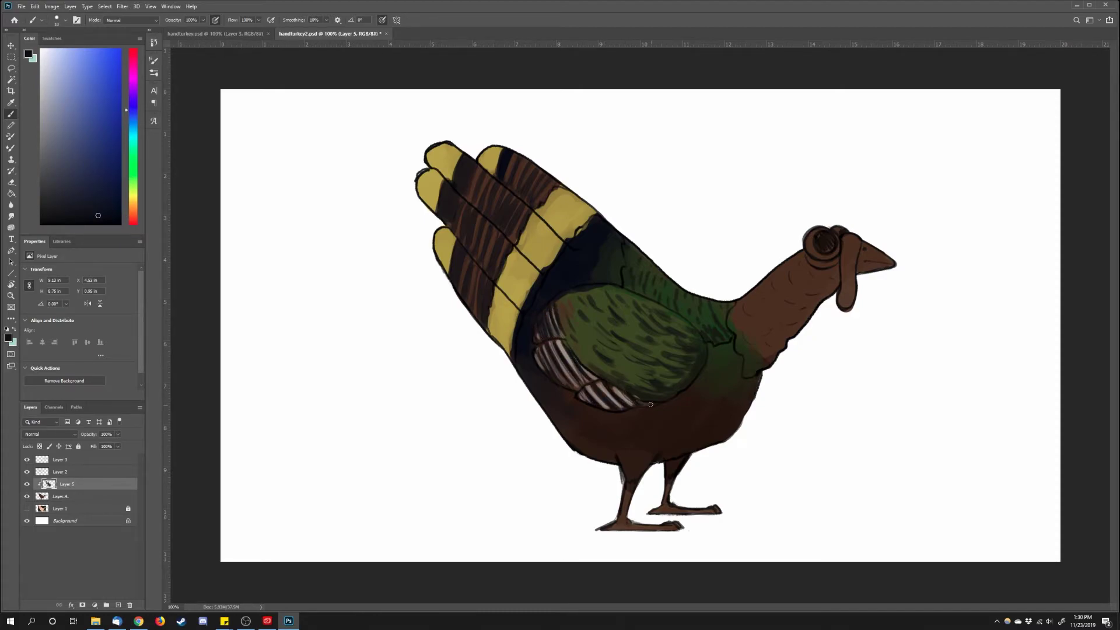
{"action": "left_click", "coordinate": [552, 379], "text": "alt"}
{"action": "left_click_drag", "start_coordinate": [546, 348], "coordinate": [569, 382]}
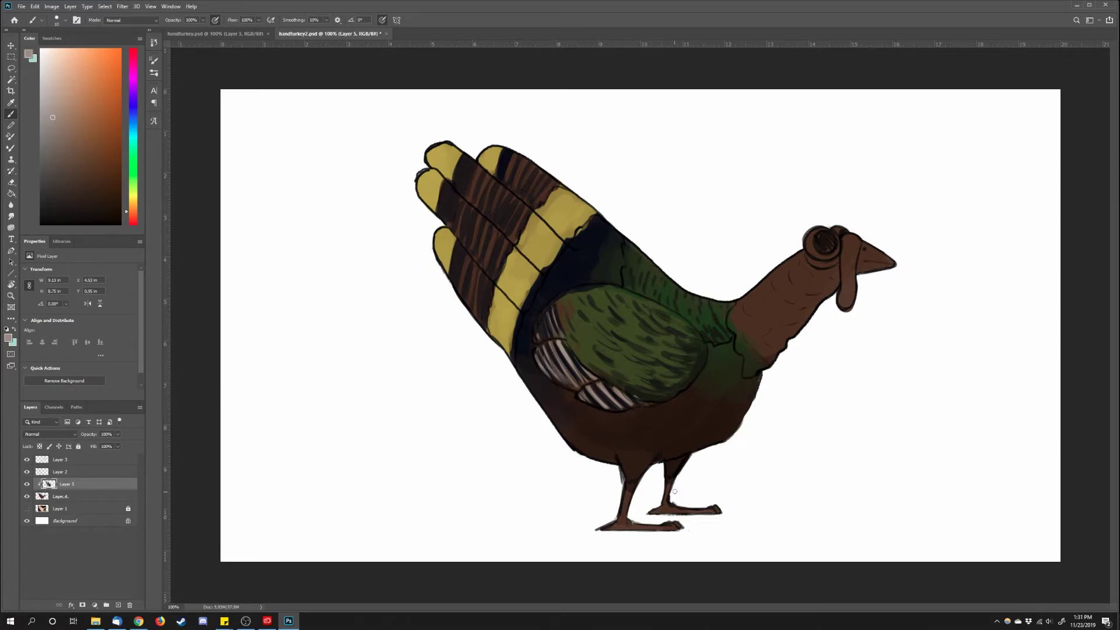
- Paint the eyes with the same light grayish beige using a larger brush
{"action": "key", "text": "]"}
{"action": "key", "text": "]"}
{"action": "key", "text": "]"}
{"action": "left_click_drag", "start_coordinate": [824, 249], "coordinate": [825, 244]}
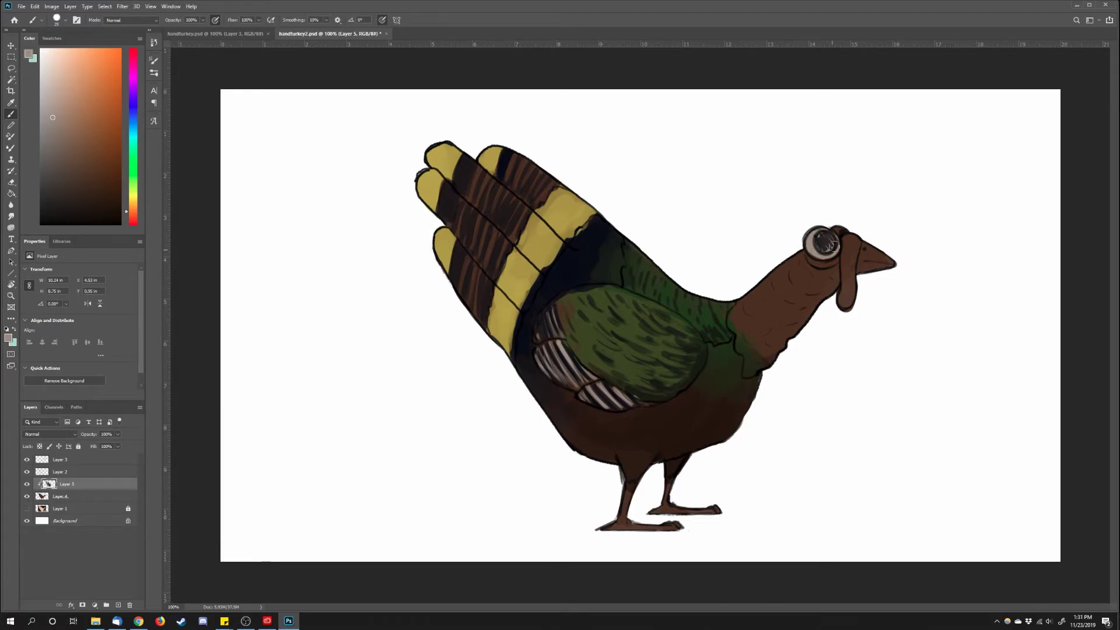
- Paint the beak using the tail's sampled yellow and a paler version of it
{"action": "left_click", "coordinate": [531, 251], "text": "alt"}
{"action": "key", "text": "]"}
{"action": "mouse_move", "coordinate": [884, 261]}
{"action": "left_mouse_down"}
{"action": "mouse_move", "coordinate": [862, 263]}
{"action": "mouse_move", "coordinate": [871, 271]}
{"action": "left_mouse_up"}
{"action": "left_click", "coordinate": [64, 96]}
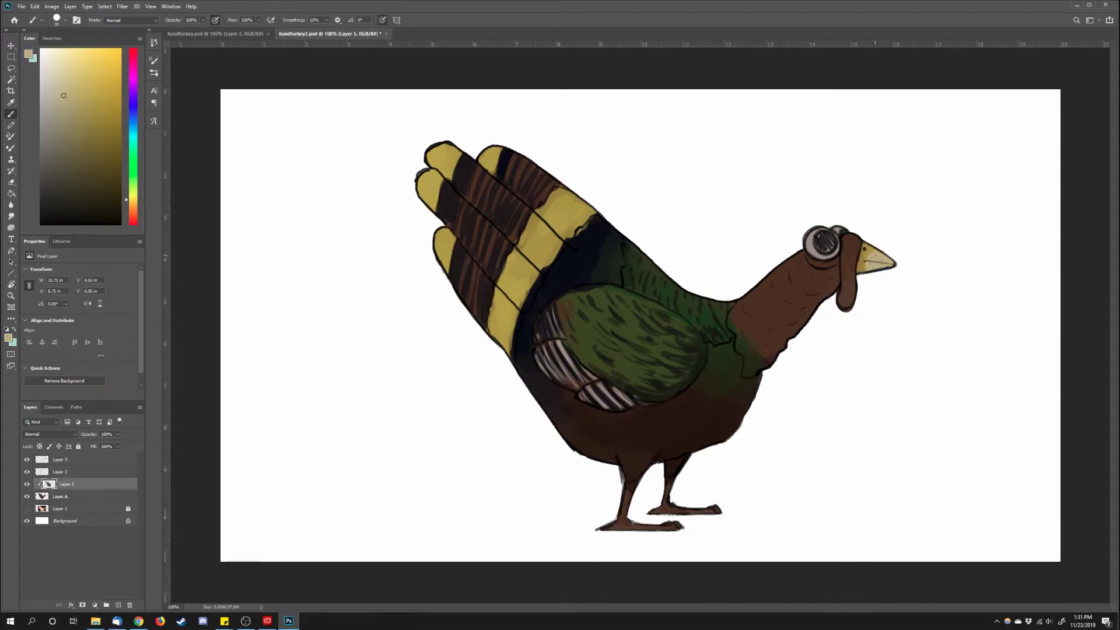
- Paint both lower legs and feet yellow with a larger brush
{"action": "key", "text": "]"}
{"action": "key", "text": "]"}
{"action": "key", "text": "]"}
{"action": "mouse_move", "coordinate": [715, 511]}
{"action": "left_mouse_down"}
{"action": "mouse_move", "coordinate": [671, 510]}
{"action": "mouse_move", "coordinate": [668, 488]}
{"action": "left_mouse_up"}
{"action": "mouse_move", "coordinate": [606, 528]}
{"action": "left_mouse_down"}
{"action": "mouse_move", "coordinate": [662, 533]}
{"action": "mouse_move", "coordinate": [629, 495]}
{"action": "mouse_move", "coordinate": [618, 522]}
{"action": "left_mouse_up"}
{"action": "left_click", "coordinate": [84, 106]}
{"action": "left_click_drag", "start_coordinate": [670, 481], "coordinate": [662, 511]}
{"action": "left_click_drag", "start_coordinate": [735, 510], "coordinate": [664, 518]}
- Pick a strong red and paint the neck, face and wattle
{"action": "left_click", "coordinate": [134, 217]}
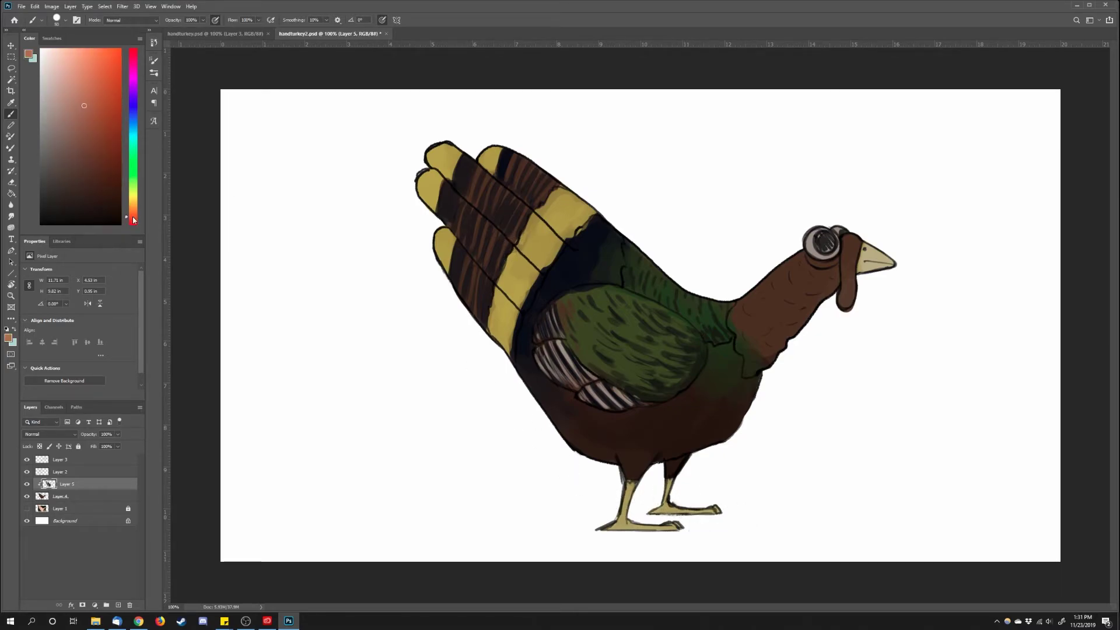
{"action": "key", "text": "]"}
{"action": "mouse_move", "coordinate": [796, 295]}
{"action": "left_mouse_down"}
{"action": "mouse_move", "coordinate": [827, 282]}
{"action": "mouse_move", "coordinate": [803, 268]}
{"action": "mouse_move", "coordinate": [802, 324]}
{"action": "mouse_move", "coordinate": [758, 327]}
{"action": "mouse_move", "coordinate": [740, 314]}
{"action": "mouse_move", "coordinate": [749, 371]}
{"action": "left_mouse_up"}
{"action": "left_click", "coordinate": [133, 223]}
{"action": "left_click", "coordinate": [120, 102]}
{"action": "left_click", "coordinate": [113, 131]}
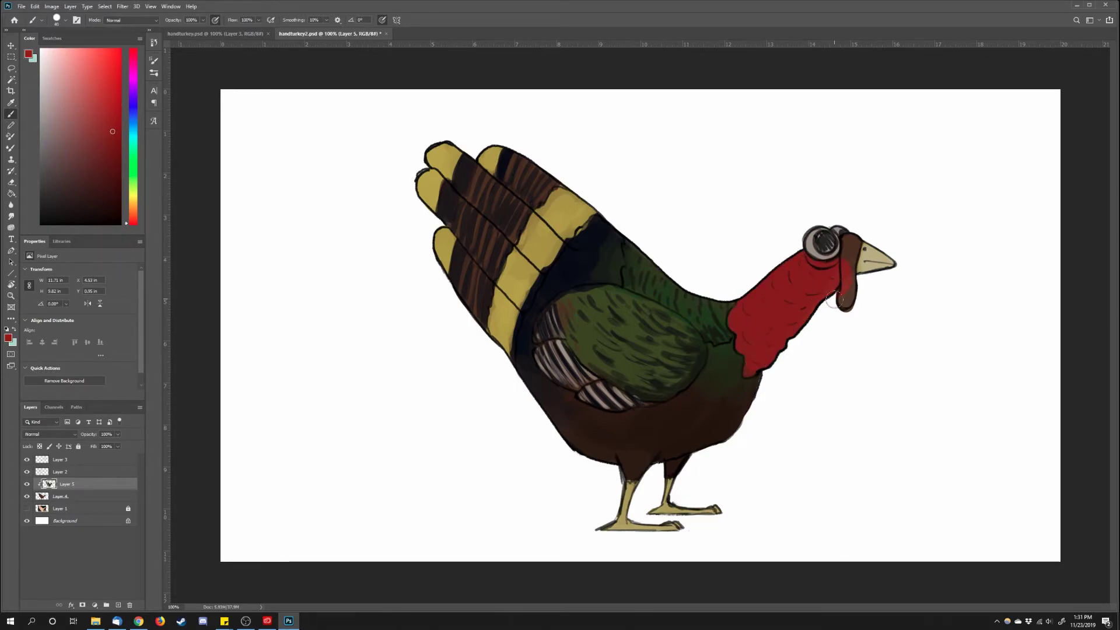
- Sample the beak's pale yellow and repaint the beak edge beside the wattle with a smaller brush
{"action": "left_click", "coordinate": [873, 255], "text": "alt"}
{"action": "key", "text": "bracketleft"}
{"action": "key", "text": "bracketleft"}
{"action": "key", "text": "bracketleft"}
{"action": "left_click_drag", "start_coordinate": [863, 242], "coordinate": [863, 256]}
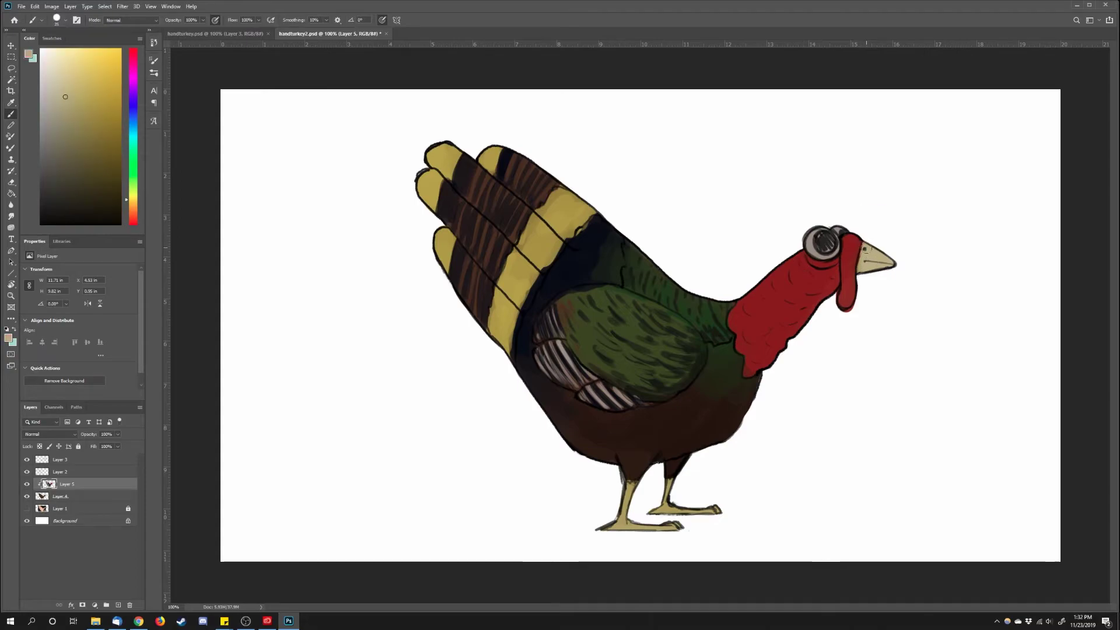
- Shift the neck's red to a pink-magenta and paint the upper side of the neck below the eye
{"action": "left_click", "coordinate": [758, 349], "text": "alt"}
{"action": "left_click", "coordinate": [133, 216]}
{"action": "left_click", "coordinate": [133, 67]}
{"action": "mouse_move", "coordinate": [779, 273]}
{"action": "left_mouse_down"}
{"action": "mouse_move", "coordinate": [791, 278]}
{"action": "mouse_move", "coordinate": [747, 321]}
{"action": "mouse_move", "coordinate": [816, 280]}
{"action": "left_mouse_up"}
{"action": "left_click", "coordinate": [779, 296], "text": "alt"}
{"action": "key", "text": "bracketright"}
{"action": "key", "text": "bracketright"}
{"action": "key", "text": "bracketright"}
{"action": "key", "text": "bracketright"}
{"action": "key", "text": "bracketright"}
{"action": "left_click", "coordinate": [781, 280], "text": "alt"}
- Blend magenta and muted purple tones over the upper neck with a larger brush, sampling the painted colors
{"action": "left_click", "coordinate": [133, 65]}
{"action": "left_click", "coordinate": [99, 90]}
{"action": "key", "text": "bracketright"}
{"action": "key", "text": "bracketright"}
{"action": "left_click", "coordinate": [802, 274], "text": "alt"}
{"action": "left_click", "coordinate": [80, 110]}
{"action": "left_click", "coordinate": [132, 85]}
{"action": "left_click", "coordinate": [65, 110]}
{"action": "key", "text": "bracketright"}
{"action": "key", "text": "bracketright"}
{"action": "key", "text": "bracketright"}
{"action": "left_click", "coordinate": [791, 276], "text": "alt"}
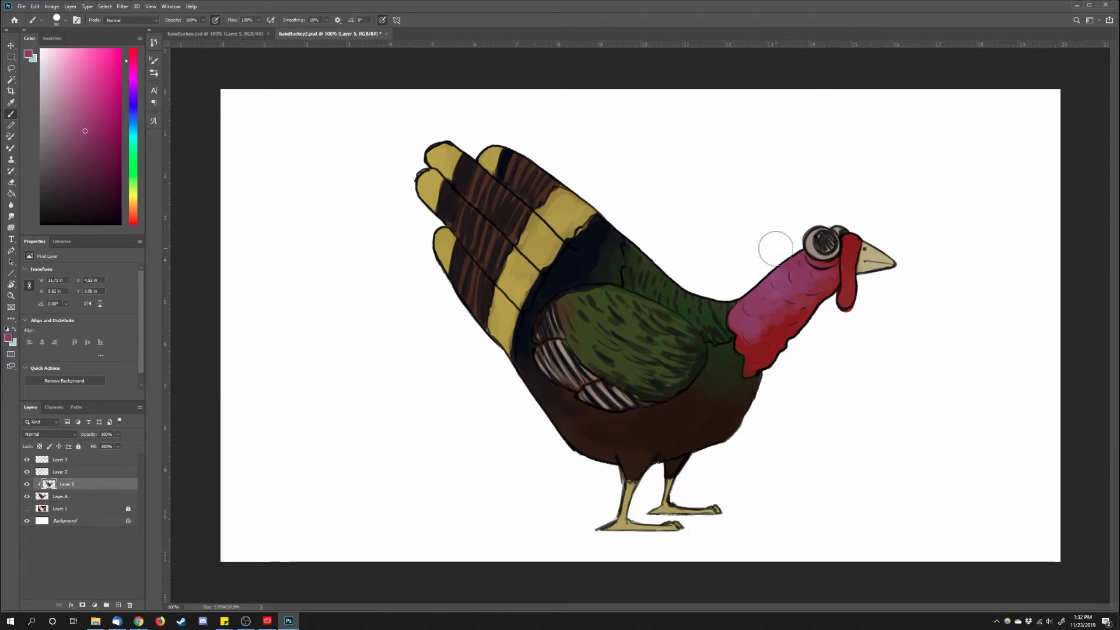
- Sample the neck's red, lighten it to a salmon pink and paint rounded bumps over the neck with a smaller brush
{"action": "left_click", "coordinate": [758, 355], "text": "alt"}
{"action": "left_click", "coordinate": [76, 98]}
{"action": "key", "text": "bracketleft"}
{"action": "key", "text": "bracketleft"}
{"action": "key", "text": "bracketleft"}
{"action": "key", "text": "bracketleft"}
{"action": "mouse_move", "coordinate": [753, 337]}
{"action": "left_mouse_down"}
{"action": "mouse_move", "coordinate": [795, 312]}
{"action": "mouse_move", "coordinate": [749, 298]}
{"action": "mouse_move", "coordinate": [780, 274]}
{"action": "left_mouse_up"}
- Add salmon-pink highlights below the eye and along the wattle with a reduced brush
{"action": "key", "text": "bracketleft"}
{"action": "left_click", "coordinate": [815, 284]}
{"action": "left_click_drag", "start_coordinate": [855, 241], "coordinate": [846, 300]}
{"action": "key", "text": "bracketleft"}
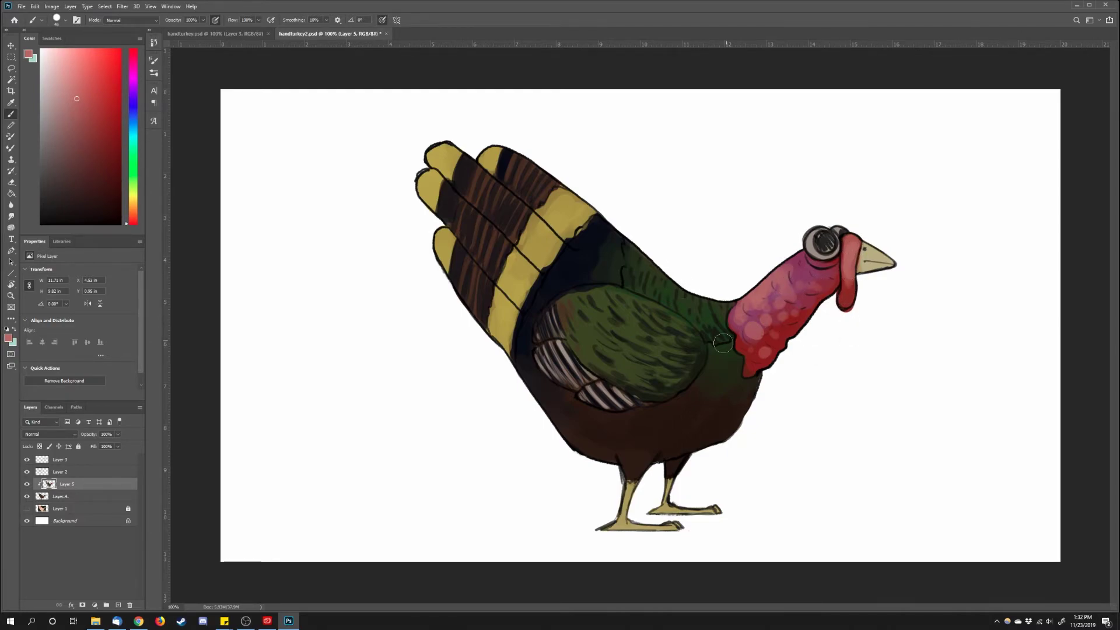
- Shade the beak with its sampled yellow tones and add fine near-white highlights
{"action": "left_click", "coordinate": [897, 260], "text": "alt"}
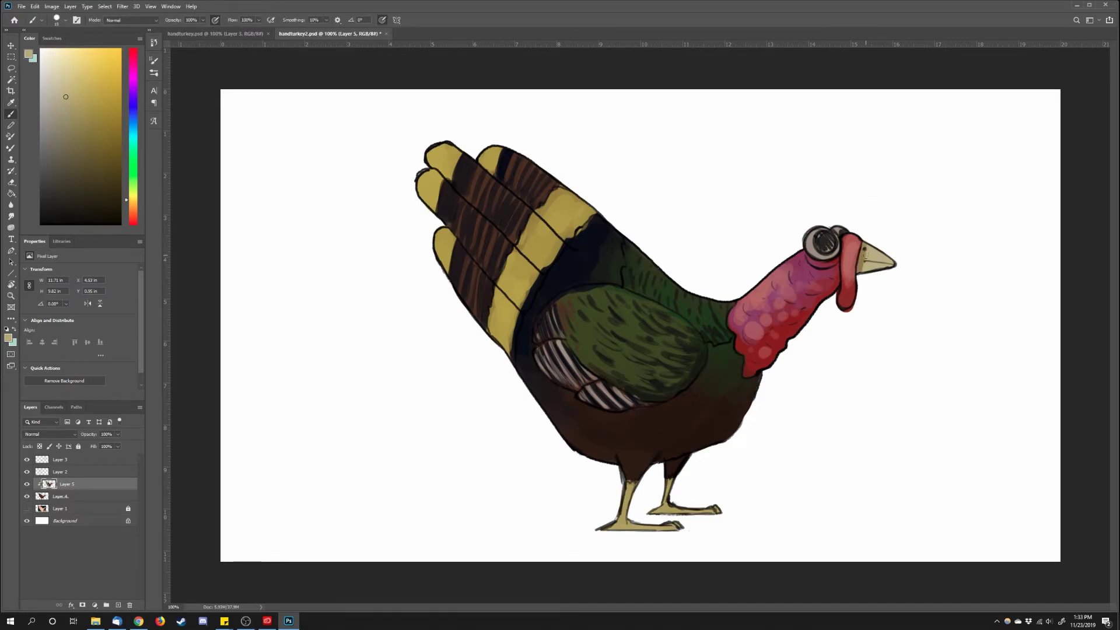
{"action": "left_click", "coordinate": [876, 262], "text": "alt"}
{"action": "key", "text": "bracketleft"}
{"action": "key", "text": "bracketleft"}
{"action": "key", "text": "bracketleft"}
{"action": "key", "text": "bracketleft"}
{"action": "key", "text": "bracketleft"}
{"action": "left_click", "coordinate": [44, 59]}
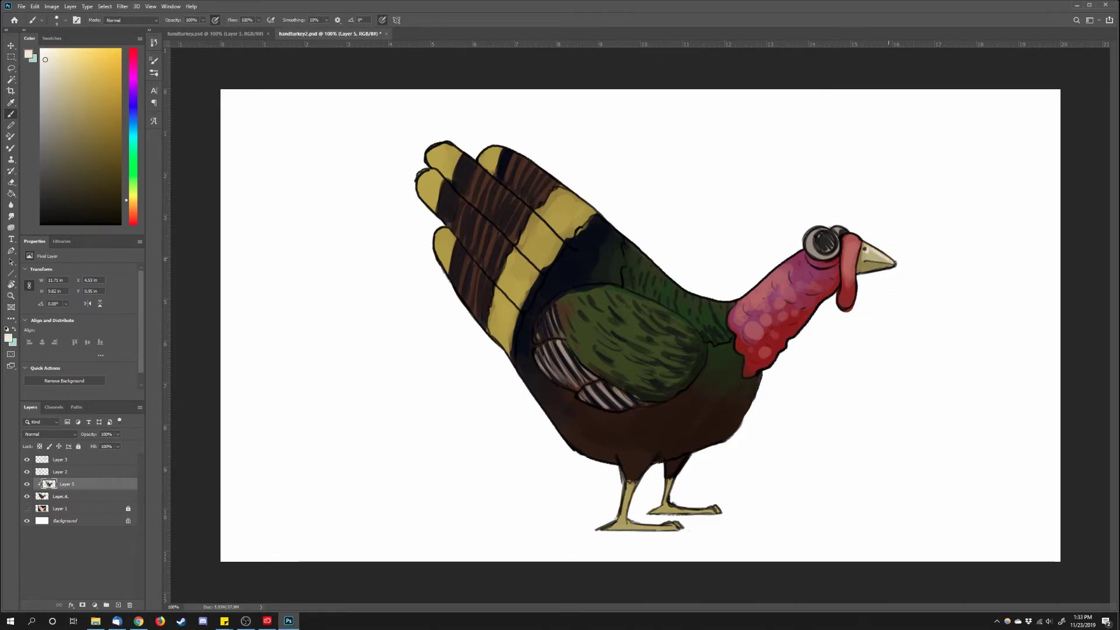
- Smooth the eye with its sampled light grey and fill the pupil with solid black
{"action": "left_click", "coordinate": [813, 252], "text": "alt"}
{"action": "key", "text": "bracketright"}
{"action": "key", "text": "bracketright"}
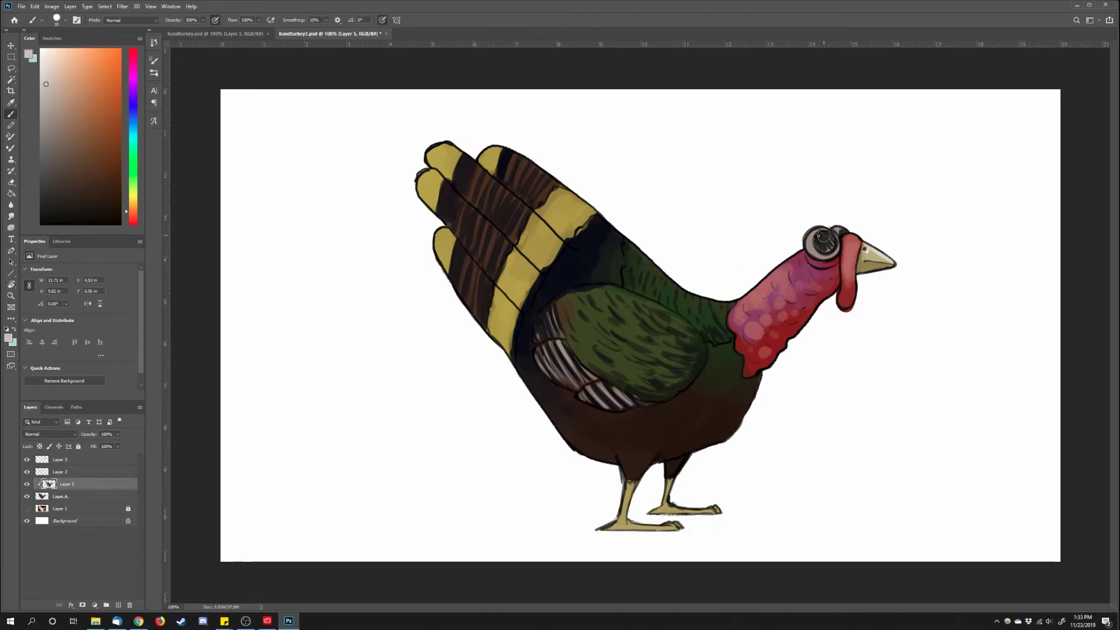
{"action": "left_click_drag", "start_coordinate": [824, 249], "coordinate": [820, 243]}
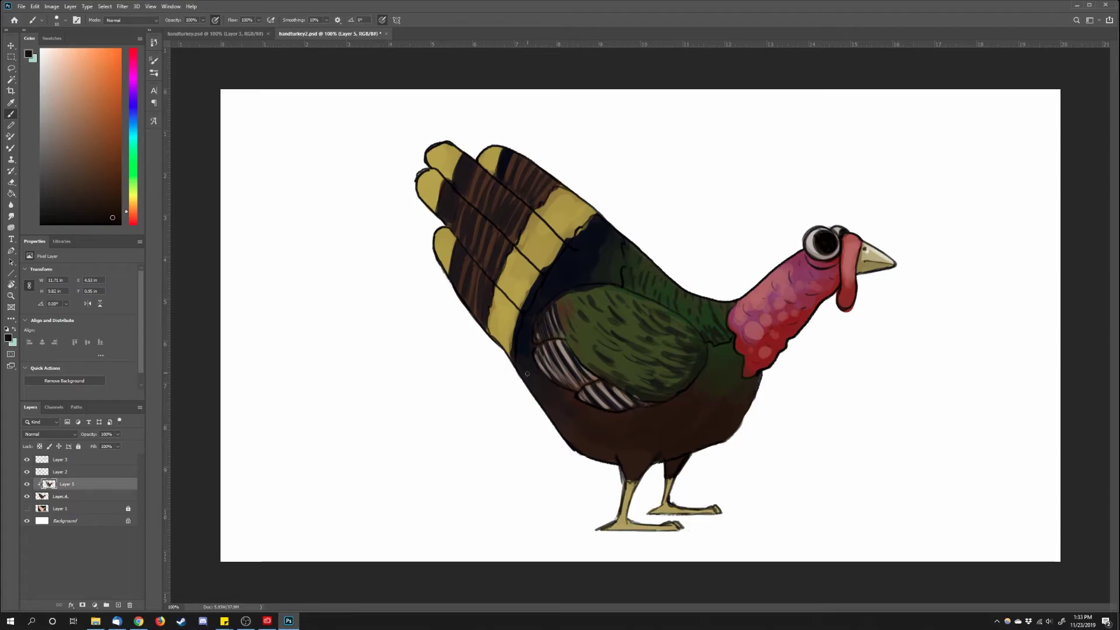
- Paint rows of lighter green feather dabs over the upper half of the wing
{"action": "left_click", "coordinate": [582, 319], "text": "alt"}
{"action": "key", "text": "bracketright"}
{"action": "key", "text": "bracketright"}
{"action": "mouse_move", "coordinate": [658, 306]}
{"action": "left_mouse_down"}
{"action": "mouse_move", "coordinate": [650, 300]}
{"action": "mouse_move", "coordinate": [665, 326]}
{"action": "mouse_move", "coordinate": [645, 310]}
{"action": "left_mouse_up"}
{"action": "key", "text": "ctrl+z"}
{"action": "left_click_drag", "start_coordinate": [613, 291], "coordinate": [620, 312]}
{"action": "left_click_drag", "start_coordinate": [635, 312], "coordinate": [647, 323]}
{"action": "left_click_drag", "start_coordinate": [626, 324], "coordinate": [639, 334]}
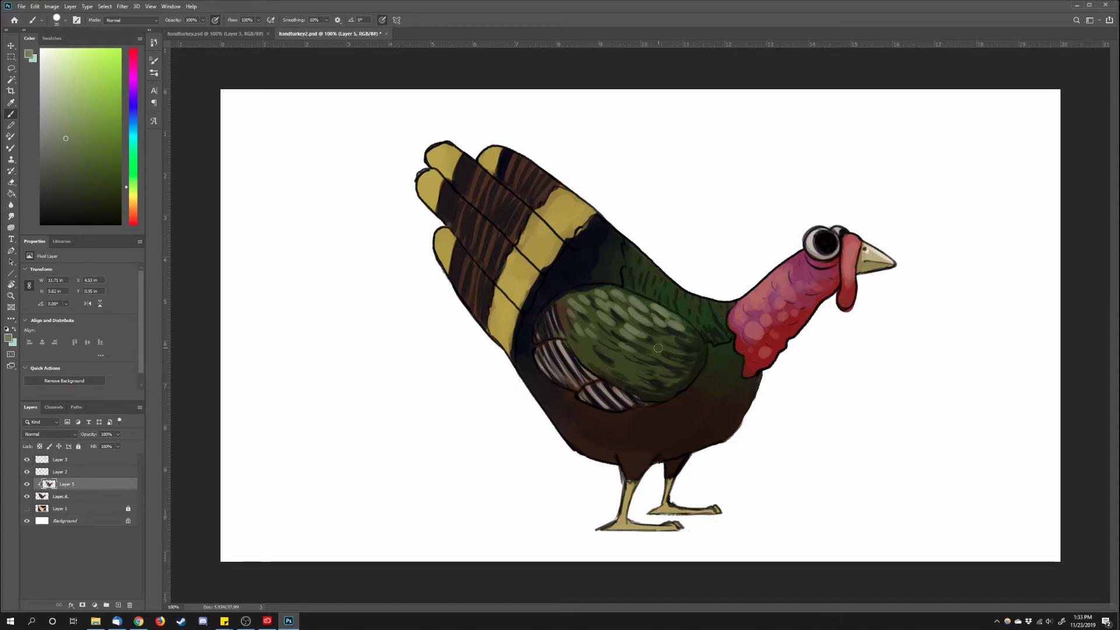
- Sample the back's green, lighten it and paint short feather strokes along the upper back with a smaller brush
{"action": "left_click", "coordinate": [690, 315], "text": "alt"}
{"action": "left_click", "coordinate": [73, 142]}
{"action": "key", "text": "["}
{"action": "key", "text": "["}
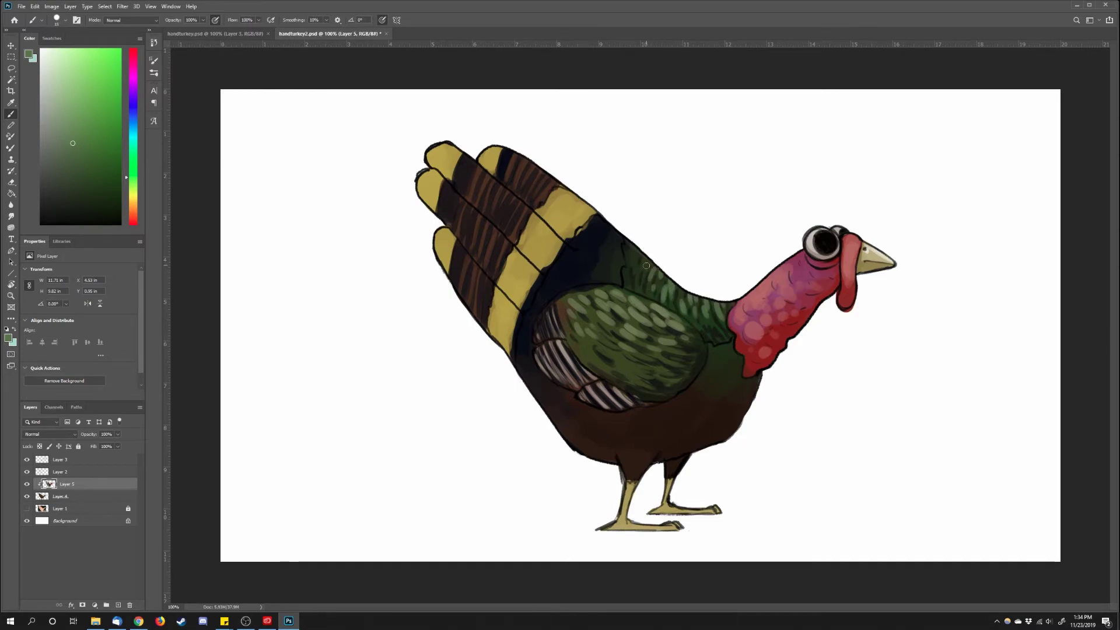
- Touch up the tail feathers with sampled dark brown and band yellow, adjusting the brush size
{"action": "left_click", "coordinate": [449, 187], "text": "alt"}
{"action": "key", "text": "bracketleft"}
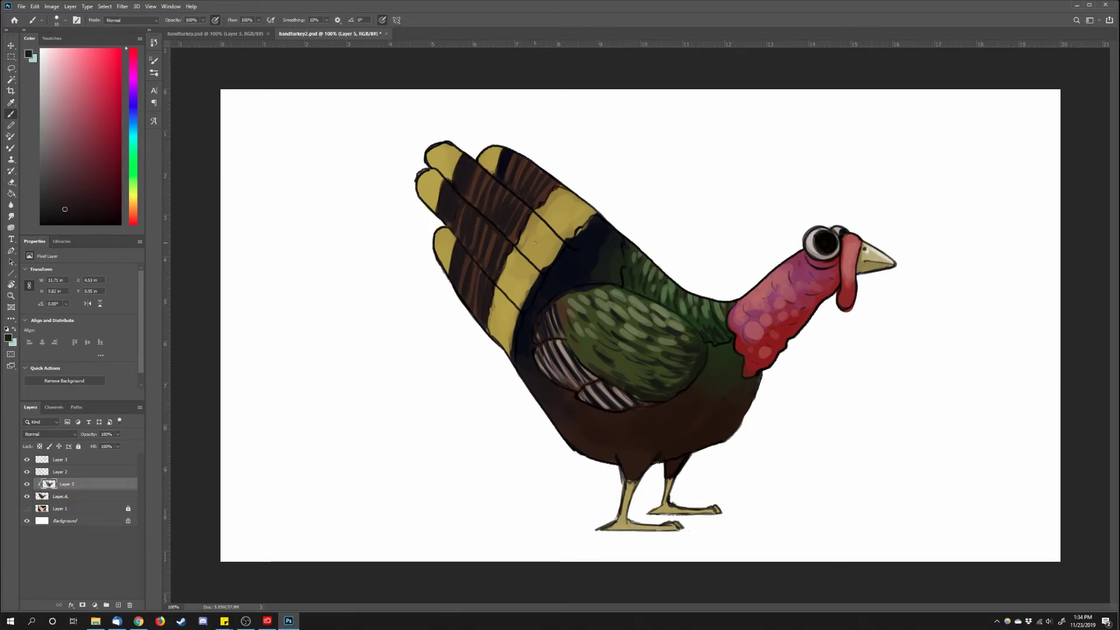
{"action": "left_click", "coordinate": [515, 287], "text": "alt"}
{"action": "key", "text": "bracketright"}
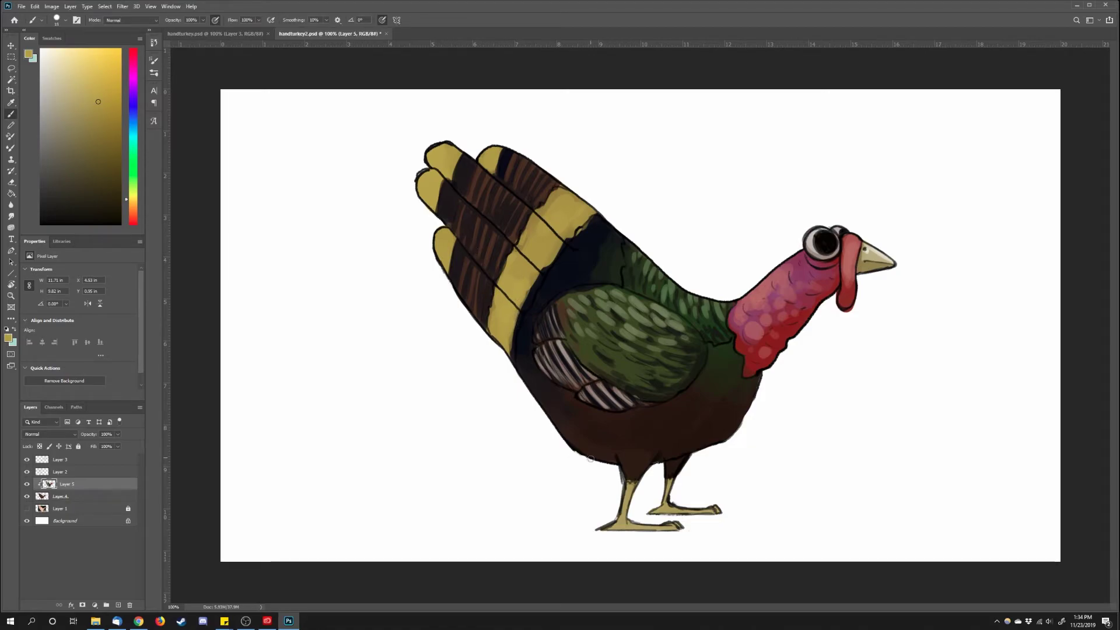
- Add a new layer above Layer 1 and paint a flat grey ground shadow beneath the feet
{"action": "left_click", "coordinate": [27, 485]}
{"action": "left_click", "coordinate": [27, 484]}
{"action": "left_click", "coordinate": [70, 508]}
{"action": "left_click", "coordinate": [117, 605]}
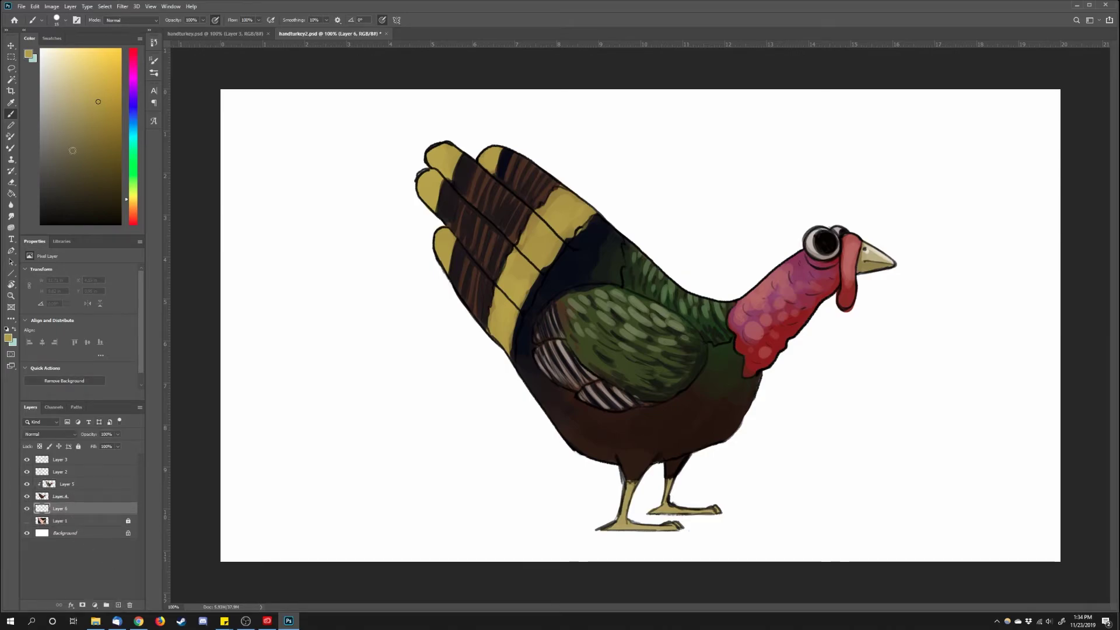
{"action": "left_click", "coordinate": [45, 114]}
{"action": "key", "text": "bracketright"}
{"action": "key", "text": "bracketright"}
{"action": "key", "text": "bracketright"}
{"action": "mouse_move", "coordinate": [707, 518]}
{"action": "left_mouse_down"}
{"action": "mouse_move", "coordinate": [544, 519]}
{"action": "mouse_move", "coordinate": [711, 534]}
{"action": "mouse_move", "coordinate": [788, 519]}
{"action": "mouse_move", "coordinate": [764, 513]}
{"action": "mouse_move", "coordinate": [799, 522]}
{"action": "left_mouse_up"}
{"action": "left_click", "coordinate": [40, 146]}
{"action": "key", "text": "bracketright"}
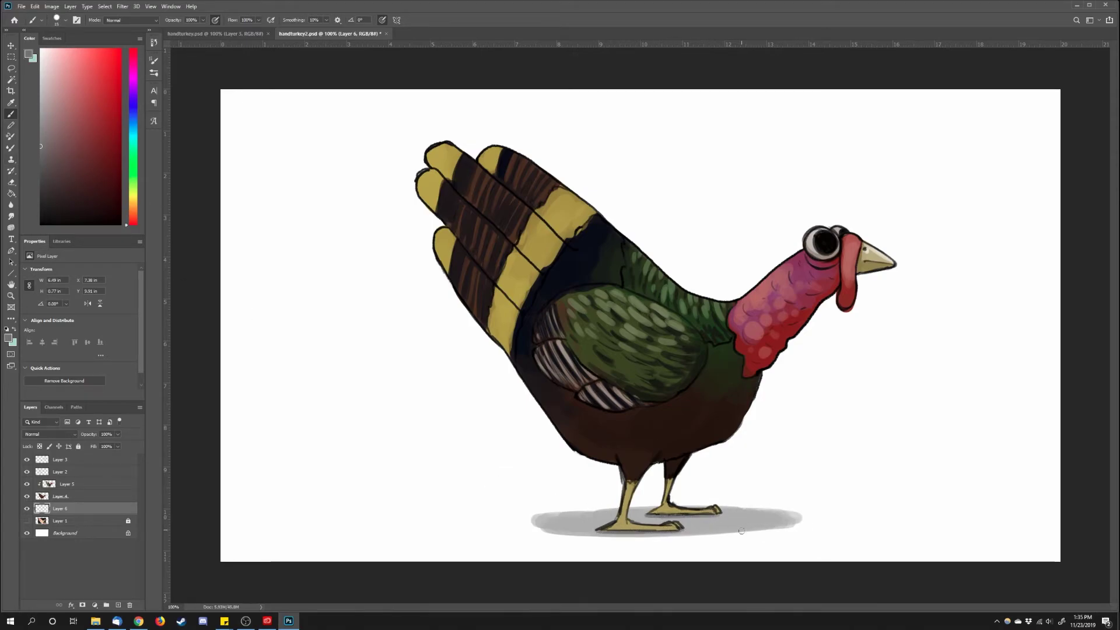
- Add a new layer at the top of the stack and paint small white highlights on the eyes, wattle and neck
{"action": "left_click", "coordinate": [64, 462]}
{"action": "key", "text": "ctrl+shift+alt+n"}
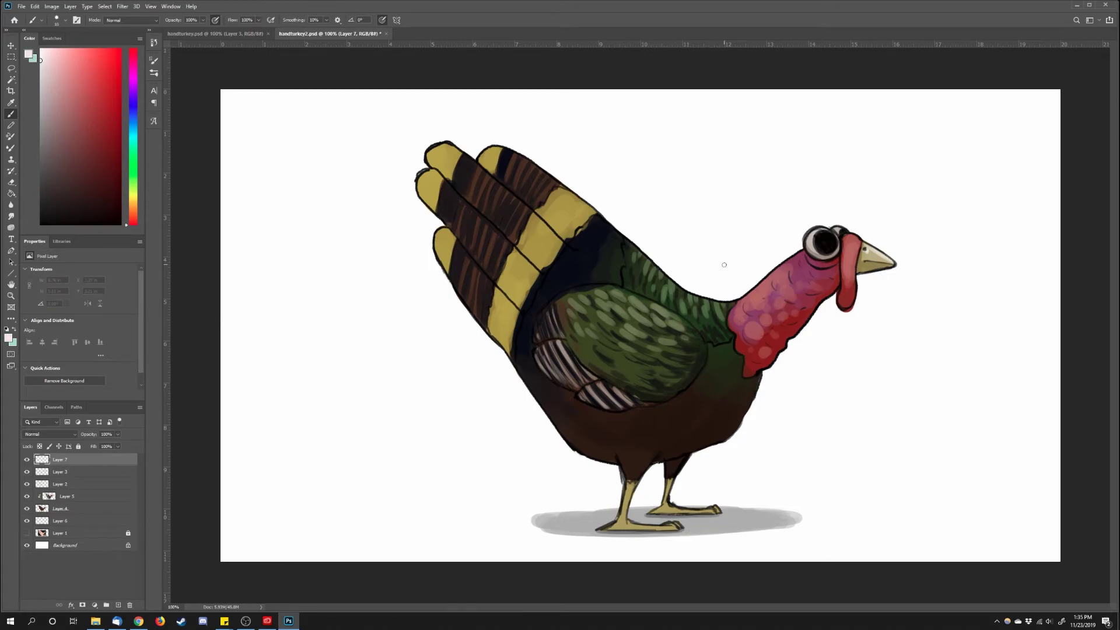
{"action": "left_click_drag", "start_coordinate": [816, 234], "coordinate": [849, 239]}
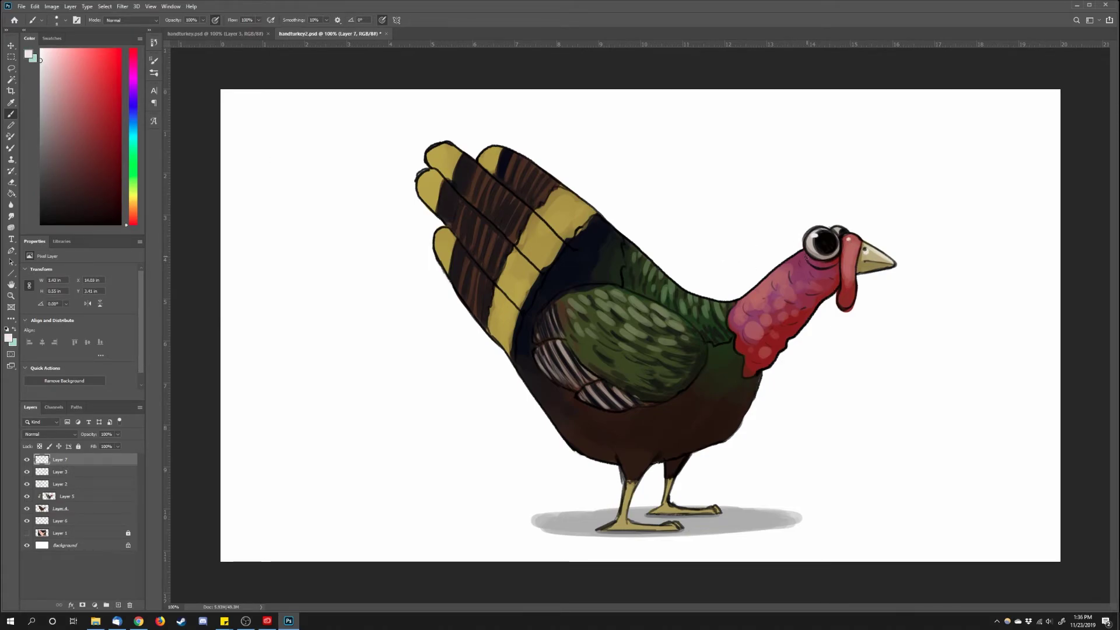
{"action": "left_click_drag", "start_coordinate": [803, 252], "coordinate": [786, 264]}
- Compare the painting with each of the two line-art layers hidden and shown
{"action": "left_click", "coordinate": [27, 472]}
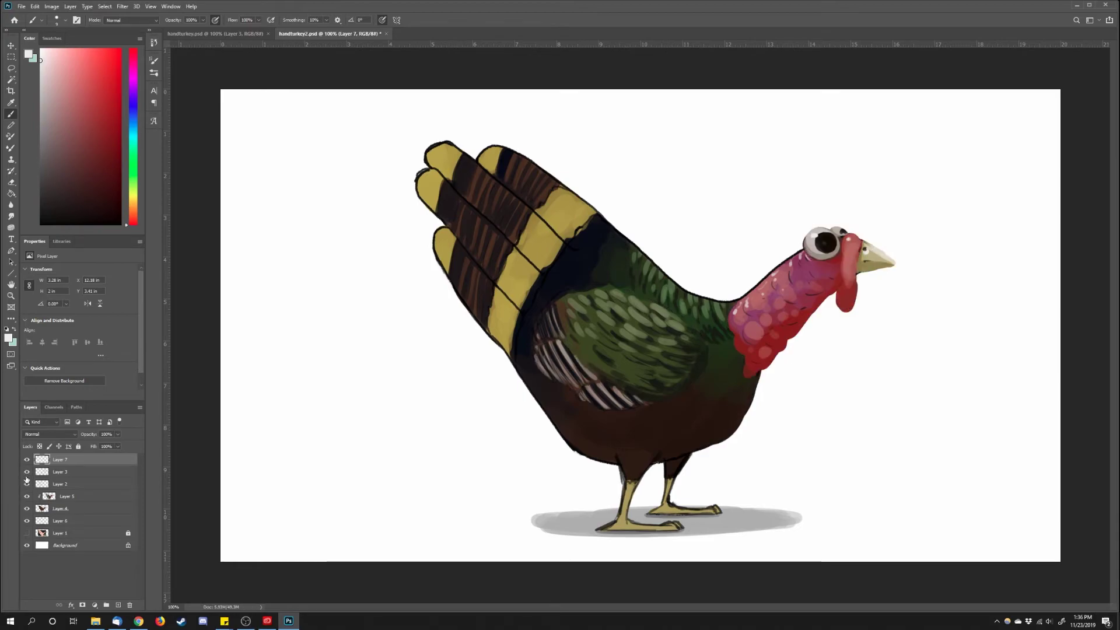
{"action": "left_click", "coordinate": [27, 484]}
{"action": "left_click", "coordinate": [27, 472]}
{"action": "left_click", "coordinate": [27, 472]}
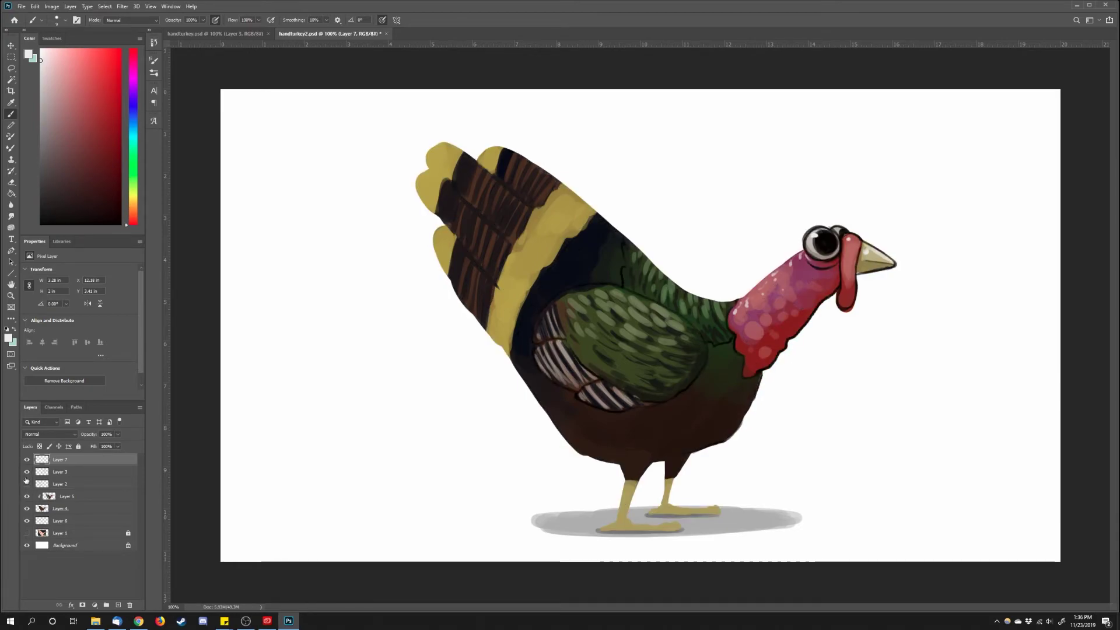
{"action": "left_click", "coordinate": [27, 484]}
- Merge the two line-art layers, Layer 2 and Layer 3, into one
{"action": "right_click", "coordinate": [62, 484]}
{"action": "left_click", "coordinate": [87, 280]}
{"action": "right_click", "coordinate": [62, 472]}
{"action": "left_click", "coordinate": [79, 281]}
{"action": "right_click", "coordinate": [60, 472]}
{"action": "left_click", "coordinate": [81, 277]}
{"action": "right_click", "coordinate": [65, 482]}
{"action": "left_click", "coordinate": [81, 279]}
{"action": "key", "text": "e"}
{"action": "right_click", "coordinate": [59, 471]}
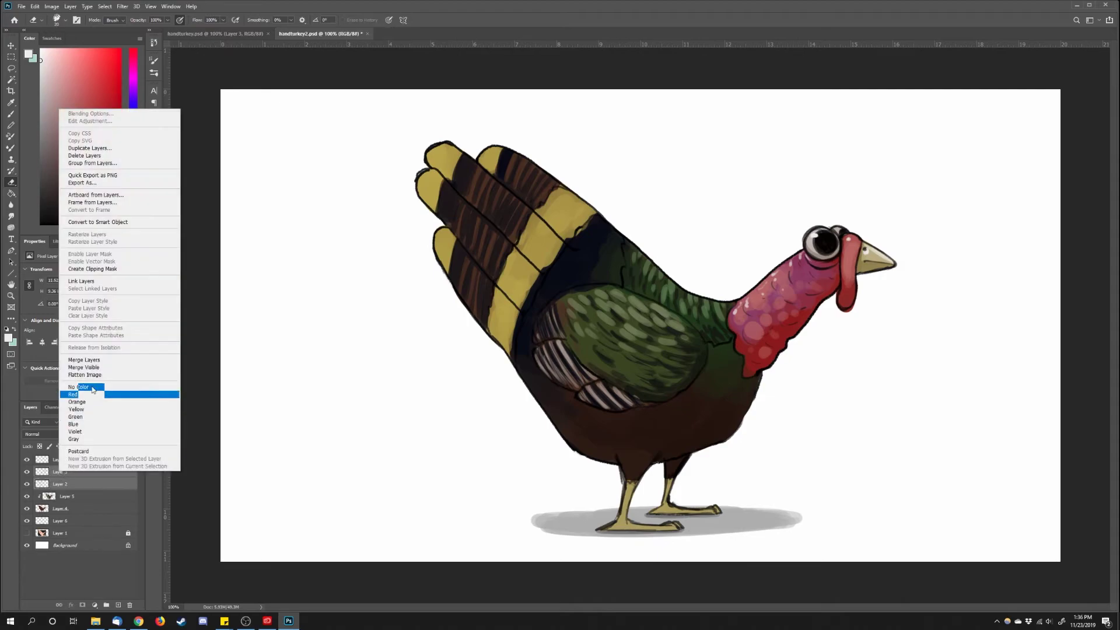
{"action": "left_click", "coordinate": [93, 362]}
- Erase the stray line beside the front leg and touch up its top with sampled dark brown on Layer 5
{"action": "left_click_drag", "start_coordinate": [620, 476], "coordinate": [618, 502]}
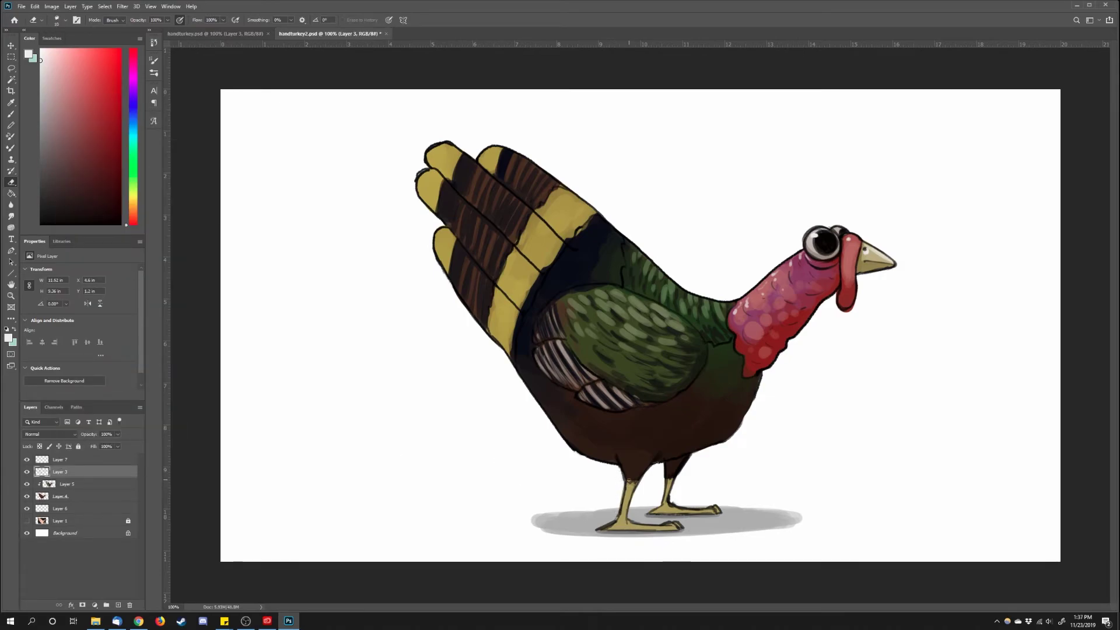
{"action": "key", "text": "b"}
{"action": "left_click", "coordinate": [631, 471], "text": "alt"}
{"action": "left_click", "coordinate": [60, 496]}
{"action": "left_click", "coordinate": [547, 476], "text": "ctrl"}
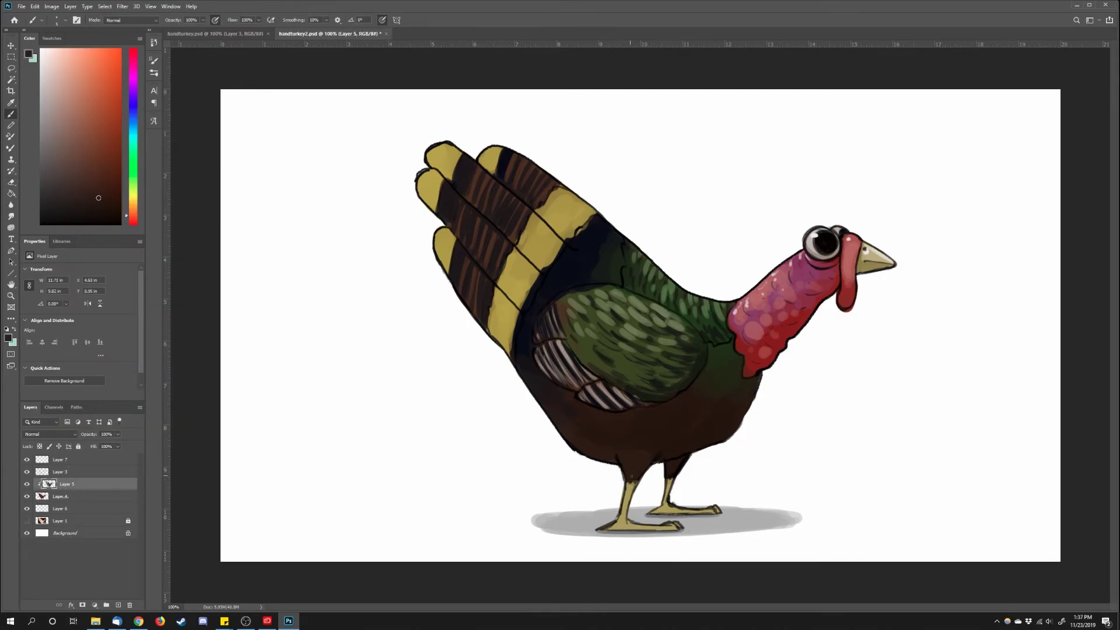
- Erase the outlines around and between the tail feathers on the merged line-art layer
{"action": "left_click", "coordinate": [62, 472]}
{"action": "key", "text": "e"}
{"action": "mouse_move", "coordinate": [483, 142]}
{"action": "left_mouse_down"}
{"action": "mouse_move", "coordinate": [498, 139]}
{"action": "mouse_move", "coordinate": [430, 172]}
{"action": "left_mouse_up"}
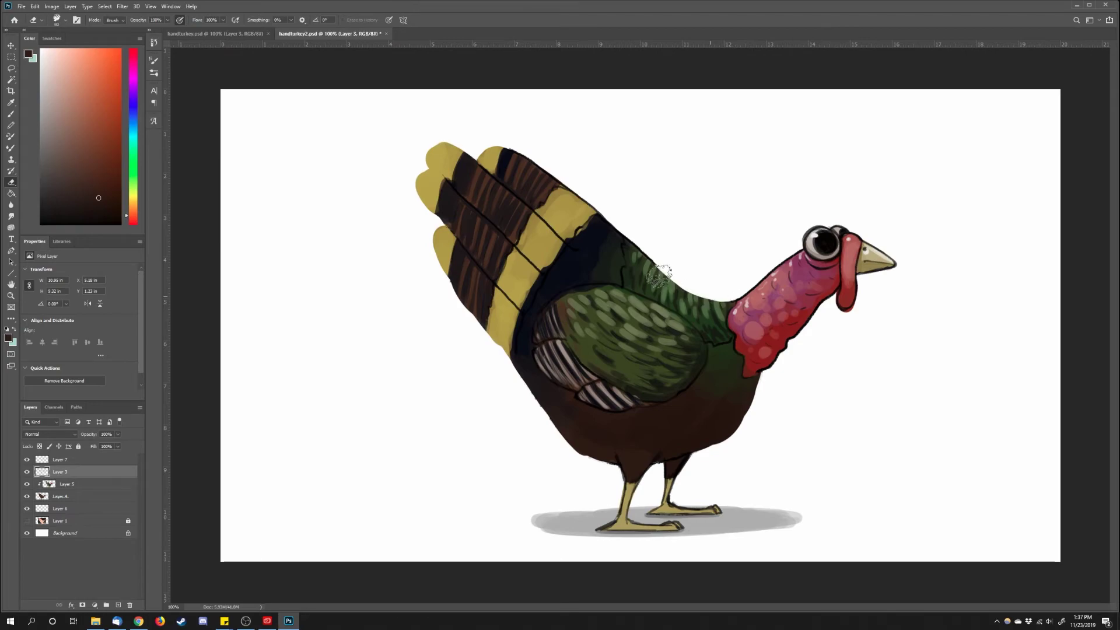
{"action": "left_click_drag", "start_coordinate": [484, 174], "coordinate": [502, 303]}
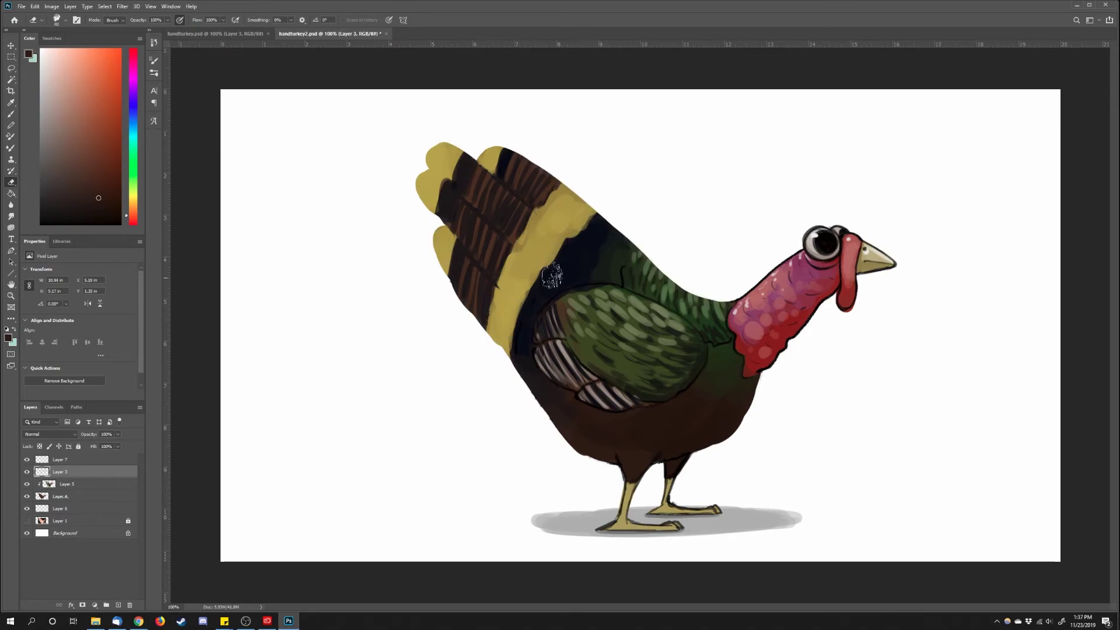
- Switch to Layer 5 and touch up the wing's upper edge with the sampled dark green
{"action": "key", "text": "b"}
{"action": "left_click", "coordinate": [607, 289], "text": "alt"}
{"action": "left_click", "coordinate": [71, 483]}
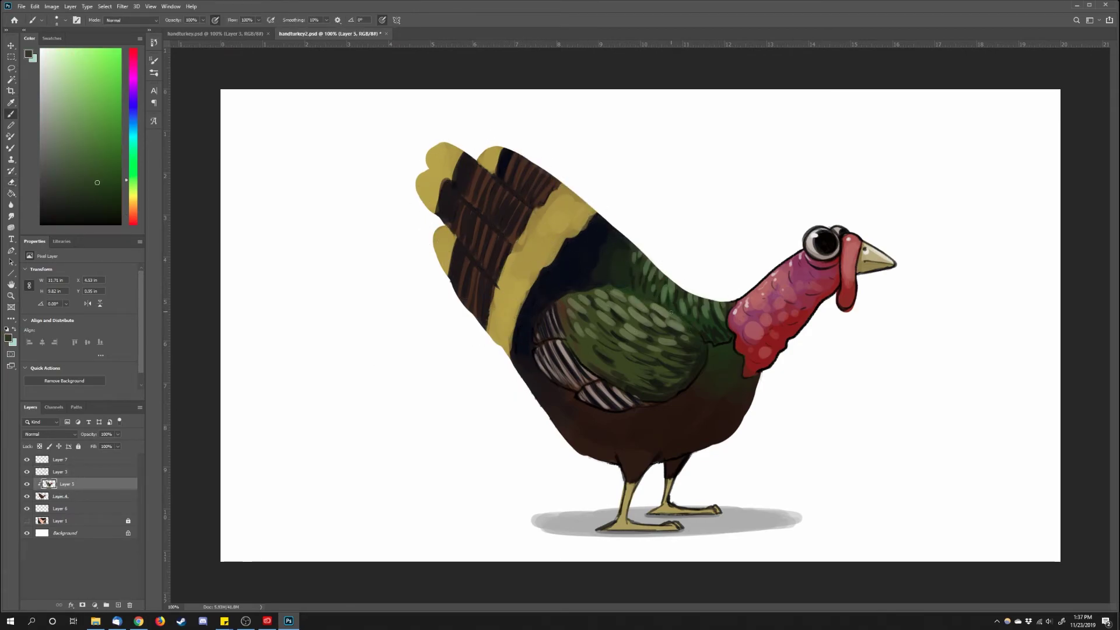
- Erase the outlines around the eyes, neck and wattle on the line-art layer
{"action": "left_click", "coordinate": [60, 471]}
{"action": "key", "text": "e"}
{"action": "mouse_move", "coordinate": [810, 237]}
{"action": "left_mouse_down"}
{"action": "mouse_move", "coordinate": [788, 251]}
{"action": "mouse_move", "coordinate": [849, 234]}
{"action": "left_mouse_up"}
{"action": "mouse_move", "coordinate": [785, 252]}
{"action": "left_mouse_down"}
{"action": "mouse_move", "coordinate": [720, 321]}
{"action": "mouse_move", "coordinate": [749, 368]}
{"action": "mouse_move", "coordinate": [842, 305]}
{"action": "left_mouse_up"}
- Repaint the beak and eye edges with sampled local colors in place of the outlines
{"action": "key", "text": "b"}
{"action": "left_click", "coordinate": [887, 252], "text": "alt"}
{"action": "left_click_drag", "start_coordinate": [860, 265], "coordinate": [894, 263]}
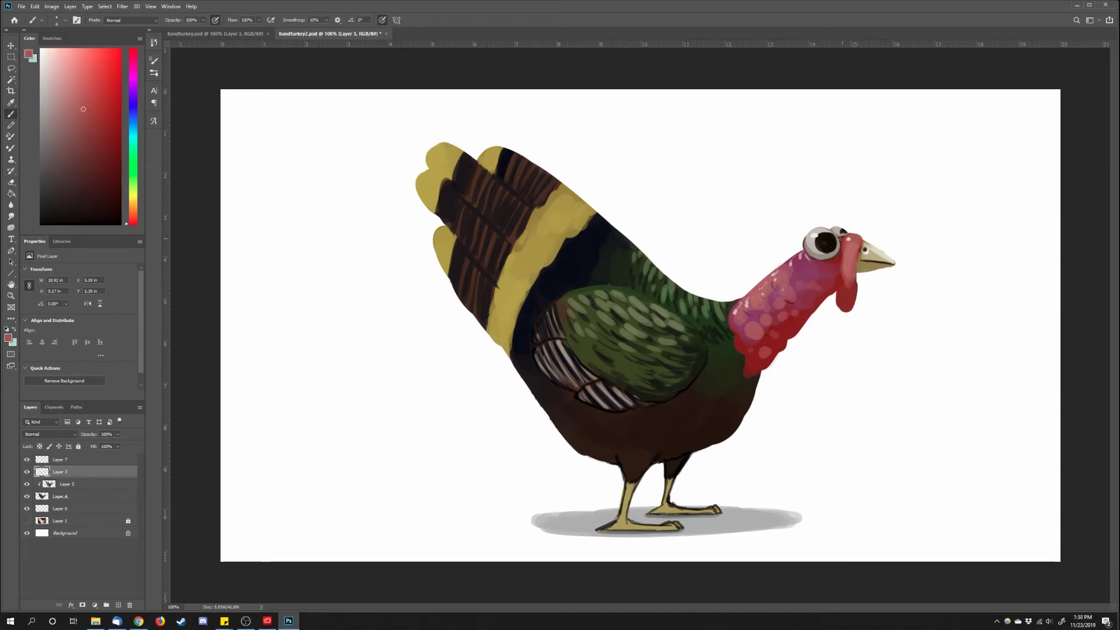
{"action": "left_click", "coordinate": [811, 235], "text": "alt"}
{"action": "left_click", "coordinate": [812, 246], "text": "alt"}
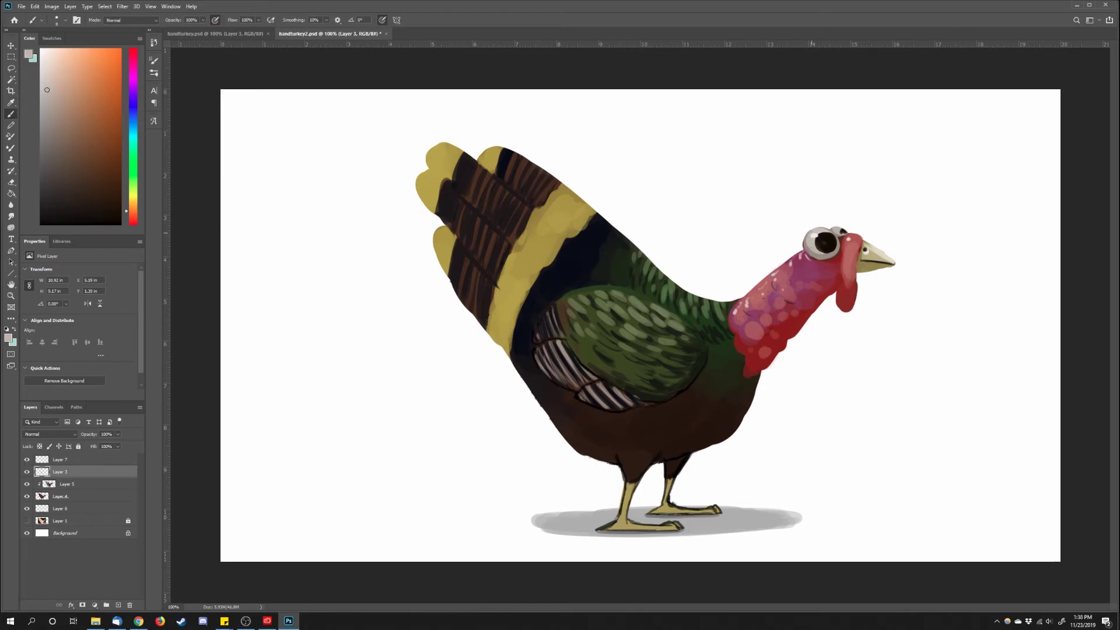
- Blend sampled dark red and pink tones under the eye and over the wattle, refining the wattle's edge with a smaller brush
{"action": "left_click", "coordinate": [831, 263], "text": "alt"}
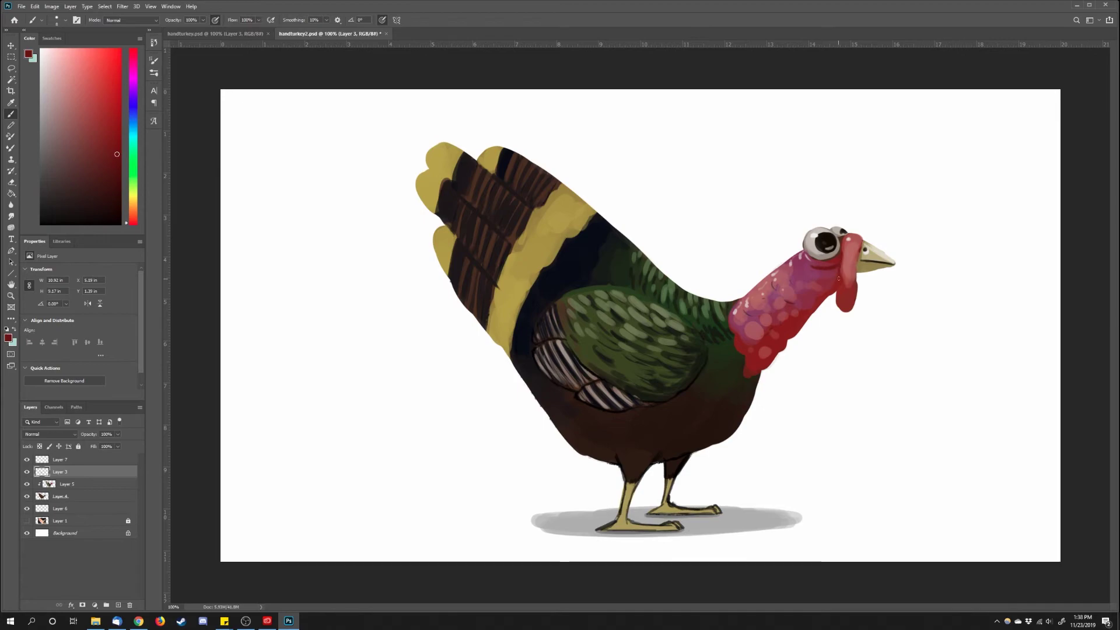
{"action": "key", "text": "bracketright"}
{"action": "key", "text": "bracketright"}
{"action": "left_click", "coordinate": [846, 283], "text": "alt"}
{"action": "left_click", "coordinate": [846, 282], "text": "alt"}
{"action": "left_click", "coordinate": [848, 292], "text": "alt"}
{"action": "left_click", "coordinate": [850, 298], "text": "alt"}
{"action": "key", "text": "bracketleft"}
{"action": "key", "text": "bracketleft"}
{"action": "key", "text": "bracketleft"}
{"action": "key", "text": "bracketleft"}
{"action": "key", "text": "bracketleft"}
{"action": "left_click_drag", "start_coordinate": [856, 283], "coordinate": [858, 255]}
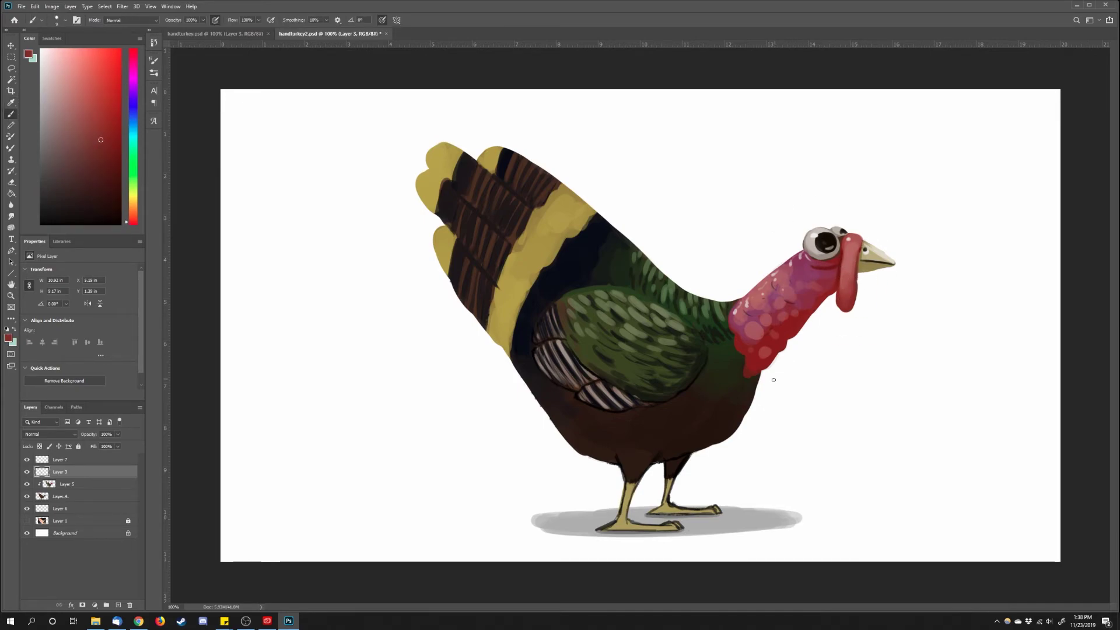
- Paint small ragged feather tufts along the back's edge using sampled green and dark navy
{"action": "left_click", "coordinate": [730, 407], "text": "alt"}
{"action": "left_click", "coordinate": [715, 301], "text": "alt"}
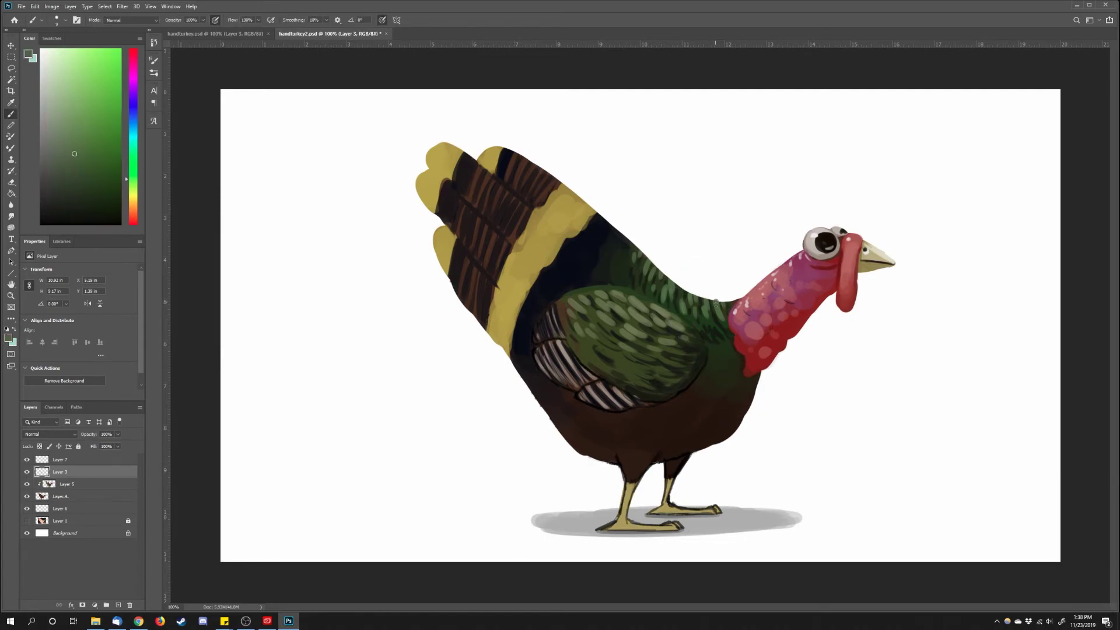
{"action": "left_click", "coordinate": [672, 286], "text": "alt"}
{"action": "mouse_move", "coordinate": [657, 270]}
{"action": "left_mouse_down"}
{"action": "mouse_move", "coordinate": [664, 280]}
{"action": "mouse_move", "coordinate": [652, 266]}
{"action": "left_mouse_up"}
{"action": "left_click_drag", "start_coordinate": [644, 254], "coordinate": [640, 255]}
{"action": "left_click", "coordinate": [637, 251], "text": "alt"}
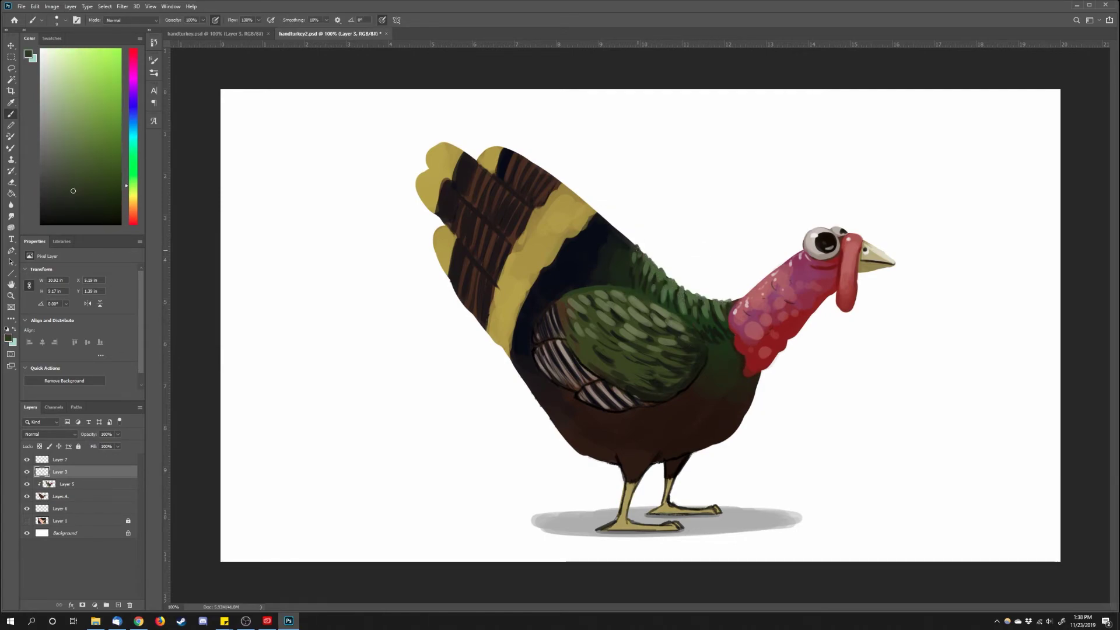
{"action": "left_click", "coordinate": [619, 233], "text": "alt"}
{"action": "key", "text": "bracketright"}
{"action": "key", "text": "bracketright"}
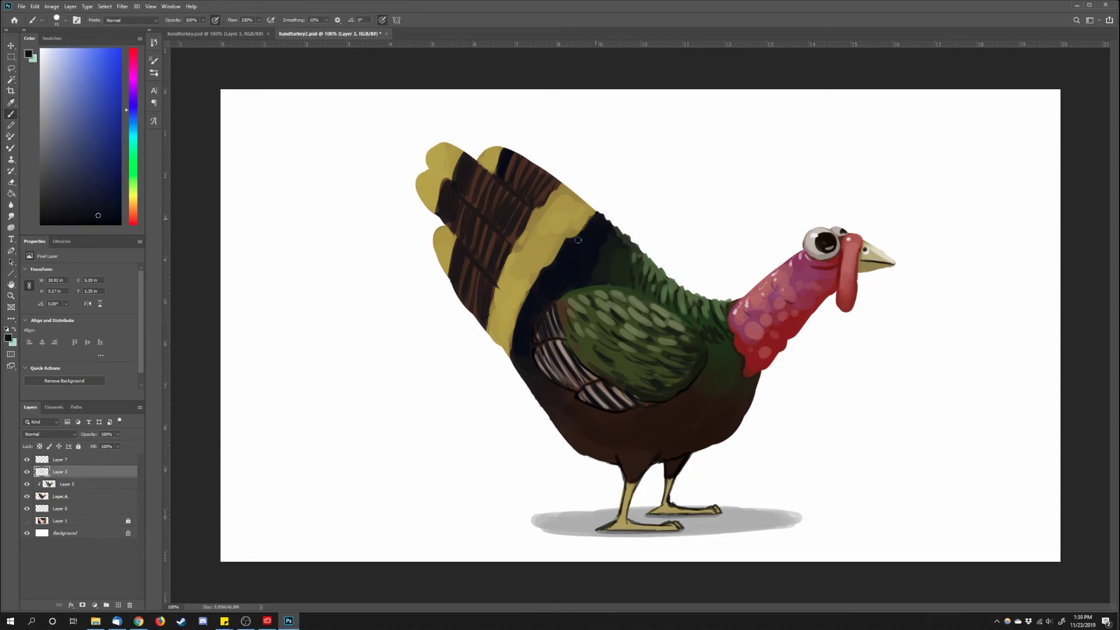
- Draw thin dark feather divisions across the tail's yellow band with a smaller brush
{"action": "left_click", "coordinate": [524, 202], "text": "alt"}
{"action": "key", "text": "bracketleft"}
{"action": "key", "text": "bracketleft"}
{"action": "key", "text": "bracketleft"}
{"action": "left_click_drag", "start_coordinate": [534, 213], "coordinate": [554, 229]}
- Paint feathery yellow fringes around the tail tips with the sampled yellow
{"action": "left_click", "coordinate": [491, 159], "text": "alt"}
{"action": "key", "text": "bracketright"}
{"action": "mouse_move", "coordinate": [500, 146]}
{"action": "left_mouse_down"}
{"action": "mouse_move", "coordinate": [477, 157]}
{"action": "mouse_move", "coordinate": [443, 138]}
{"action": "mouse_move", "coordinate": [424, 148]}
{"action": "mouse_move", "coordinate": [420, 200]}
{"action": "mouse_move", "coordinate": [418, 185]}
{"action": "mouse_move", "coordinate": [422, 208]}
{"action": "mouse_move", "coordinate": [450, 233]}
{"action": "mouse_move", "coordinate": [440, 229]}
{"action": "mouse_move", "coordinate": [443, 246]}
{"action": "mouse_move", "coordinate": [425, 236]}
{"action": "mouse_move", "coordinate": [448, 282]}
{"action": "mouse_move", "coordinate": [480, 324]}
{"action": "left_mouse_up"}
{"action": "left_click", "coordinate": [425, 148], "text": "alt"}
- Paint ragged dark brown feather edges along the tail's side and beneath its yellow tips
{"action": "left_click", "coordinate": [456, 282], "text": "alt"}
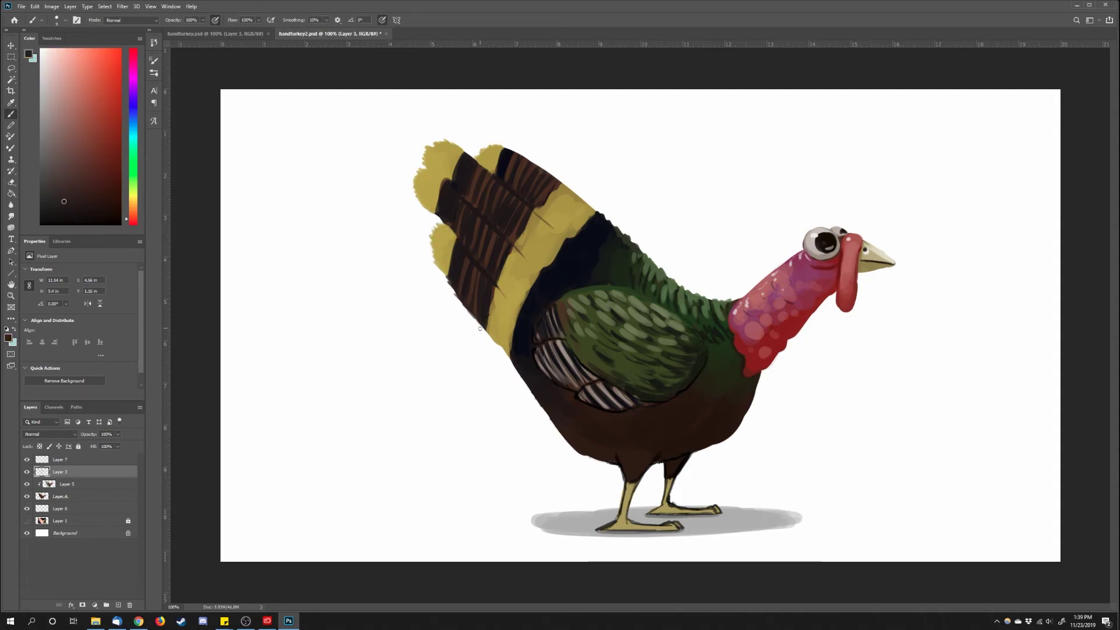
{"action": "left_click", "coordinate": [448, 274], "text": "alt"}
{"action": "left_click_drag", "start_coordinate": [448, 270], "coordinate": [452, 252]}
{"action": "mouse_move", "coordinate": [434, 211]}
{"action": "left_mouse_down"}
{"action": "mouse_move", "coordinate": [433, 182]}
{"action": "mouse_move", "coordinate": [449, 188]}
{"action": "mouse_move", "coordinate": [460, 161]}
{"action": "left_mouse_up"}
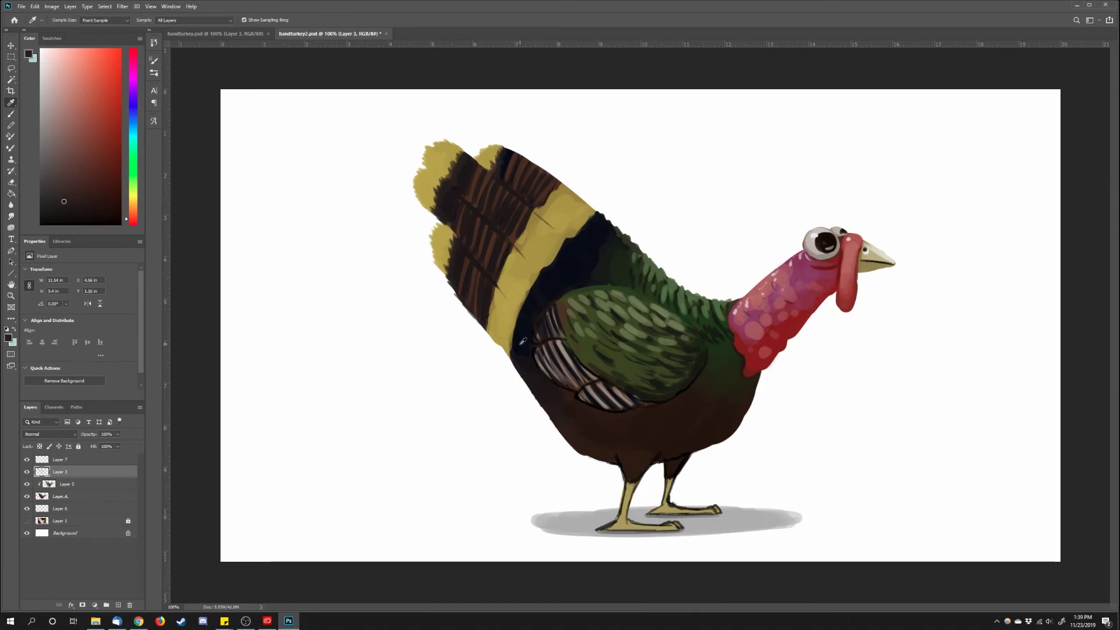
- Paint a ragged navy fringe where the tail's yellow band meets the dark band
{"action": "left_click", "coordinate": [503, 151], "text": "alt"}
{"action": "mouse_move", "coordinate": [506, 349]}
{"action": "left_mouse_down"}
{"action": "mouse_move", "coordinate": [550, 254]}
{"action": "mouse_move", "coordinate": [597, 209]}
{"action": "left_mouse_up"}
{"action": "left_click", "coordinate": [586, 231], "text": "alt"}
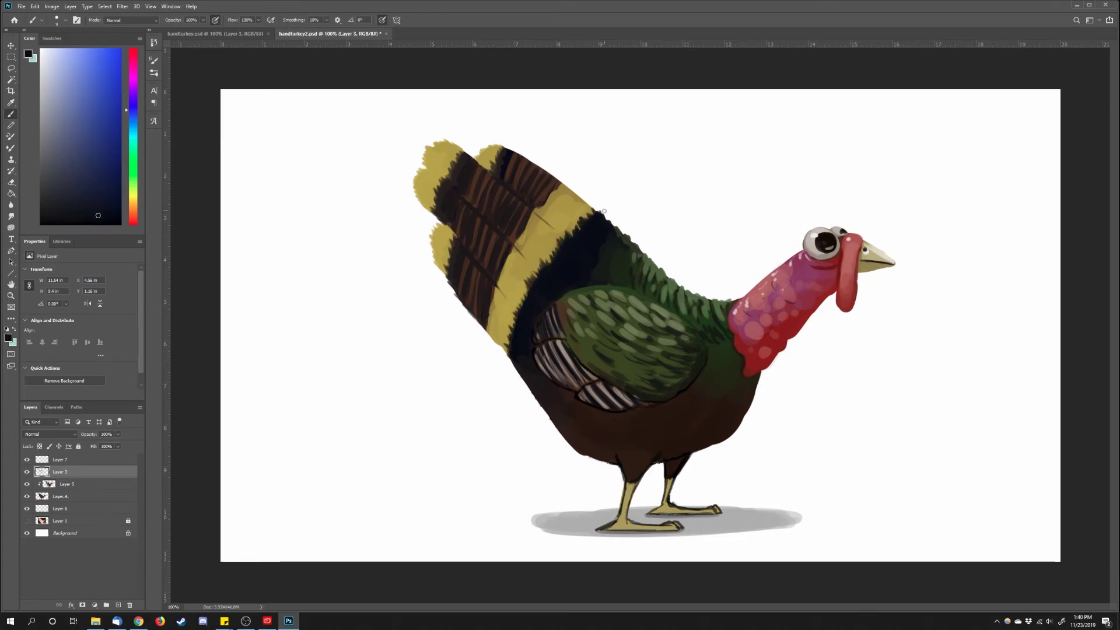
- Sample the body's dark brown and clean up the outline along the belly with the eraser
{"action": "left_click", "coordinate": [559, 414], "text": "alt"}
{"action": "key", "text": "e"}
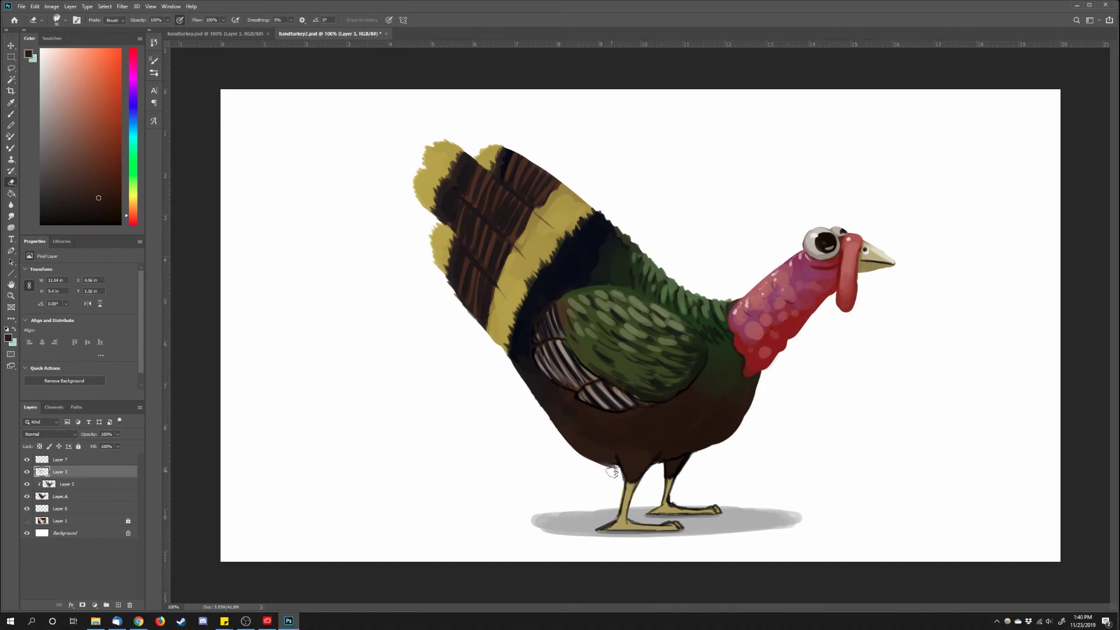
{"action": "key", "text": "b"}
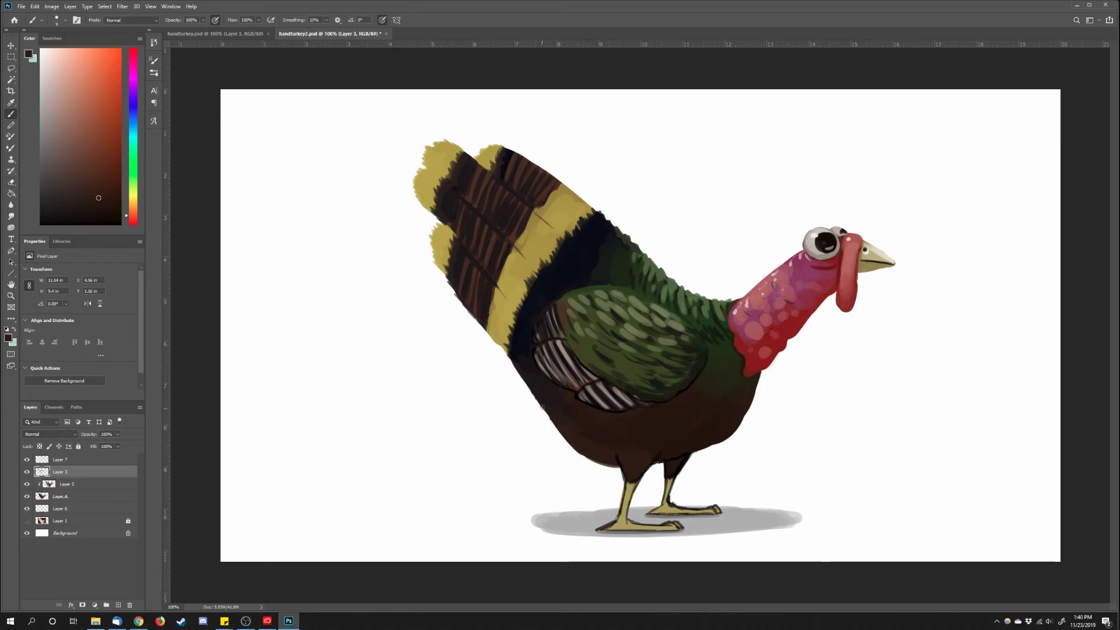
- Refine the striped wing bars with sampled tones and paint sampled green over the wing's upper edge
{"action": "left_click", "coordinate": [583, 397], "text": "alt"}
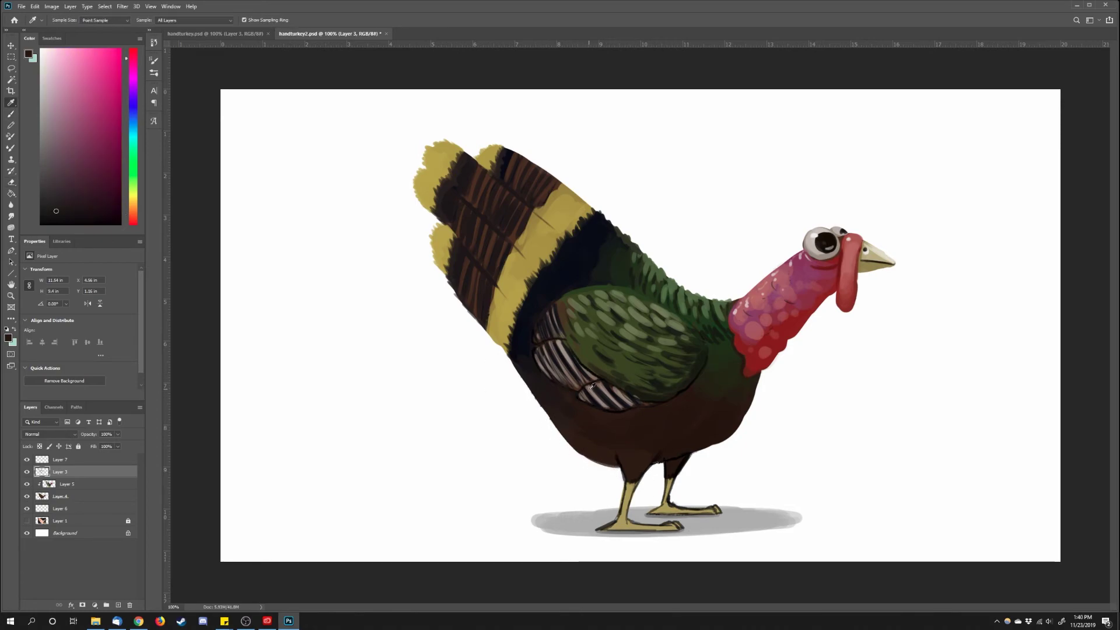
{"action": "left_click", "coordinate": [582, 391], "text": "alt"}
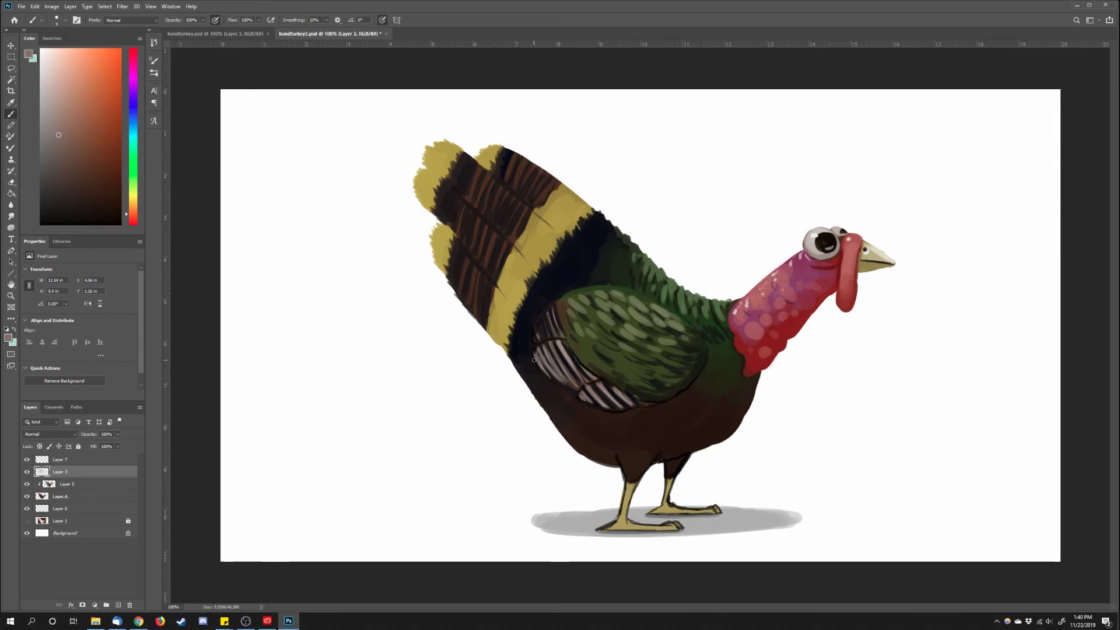
{"action": "left_click", "coordinate": [565, 303], "text": "alt"}
{"action": "mouse_move", "coordinate": [565, 303]}
{"action": "left_mouse_down"}
{"action": "mouse_move", "coordinate": [628, 290]}
{"action": "mouse_move", "coordinate": [657, 308]}
{"action": "left_mouse_up"}
- Blend sampled greens into the feathers at the start of the back beside the navy band
{"action": "left_click", "coordinate": [655, 282], "text": "alt"}
{"action": "left_click", "coordinate": [631, 263], "text": "alt"}
{"action": "left_click", "coordinate": [645, 266], "text": "alt"}
{"action": "left_click_drag", "start_coordinate": [625, 245], "coordinate": [632, 254]}
- Paint ragged dark brown feathers along the breast down to the rear leg
{"action": "left_click", "coordinate": [733, 379], "text": "alt"}
{"action": "mouse_move", "coordinate": [761, 373]}
{"action": "left_mouse_down"}
{"action": "mouse_move", "coordinate": [730, 435]}
{"action": "mouse_move", "coordinate": [682, 455]}
{"action": "left_mouse_up"}
{"action": "left_click", "coordinate": [740, 415], "text": "alt"}
- Pick a dark red and shade the lower front edge of the neck
{"action": "left_click", "coordinate": [756, 366], "text": "alt"}
{"action": "left_click", "coordinate": [114, 157]}
{"action": "left_click_drag", "start_coordinate": [786, 340], "coordinate": [764, 368]}
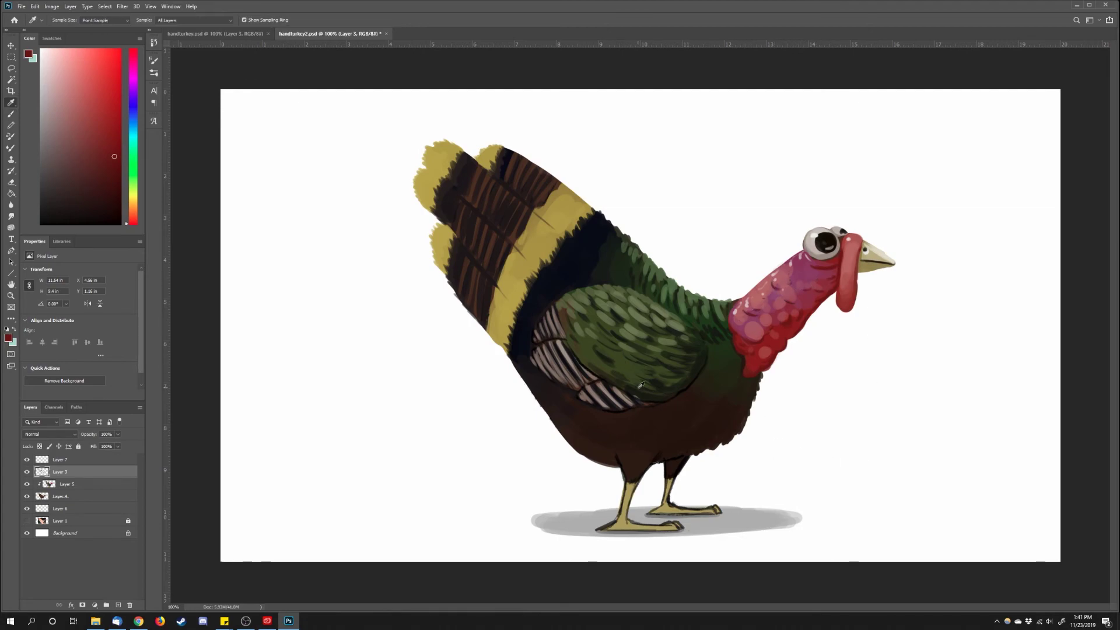
- Paint dark feather strokes along the wing's lower edge above the striped bars with a larger brush
{"action": "key", "text": "bracketright"}
{"action": "key", "text": "bracketright"}
{"action": "left_click", "coordinate": [565, 354], "text": "alt"}
{"action": "left_click_drag", "start_coordinate": [574, 343], "coordinate": [642, 389]}
- Check the remaining line art by toggling its layer, and erase the outlines around both legs and feet
{"action": "left_click", "coordinate": [26, 471]}
{"action": "left_click", "coordinate": [26, 471]}
{"action": "key", "text": "e"}
{"action": "mouse_move", "coordinate": [631, 488]}
{"action": "left_mouse_down"}
{"action": "mouse_move", "coordinate": [621, 513]}
{"action": "mouse_move", "coordinate": [721, 511]}
{"action": "left_mouse_up"}
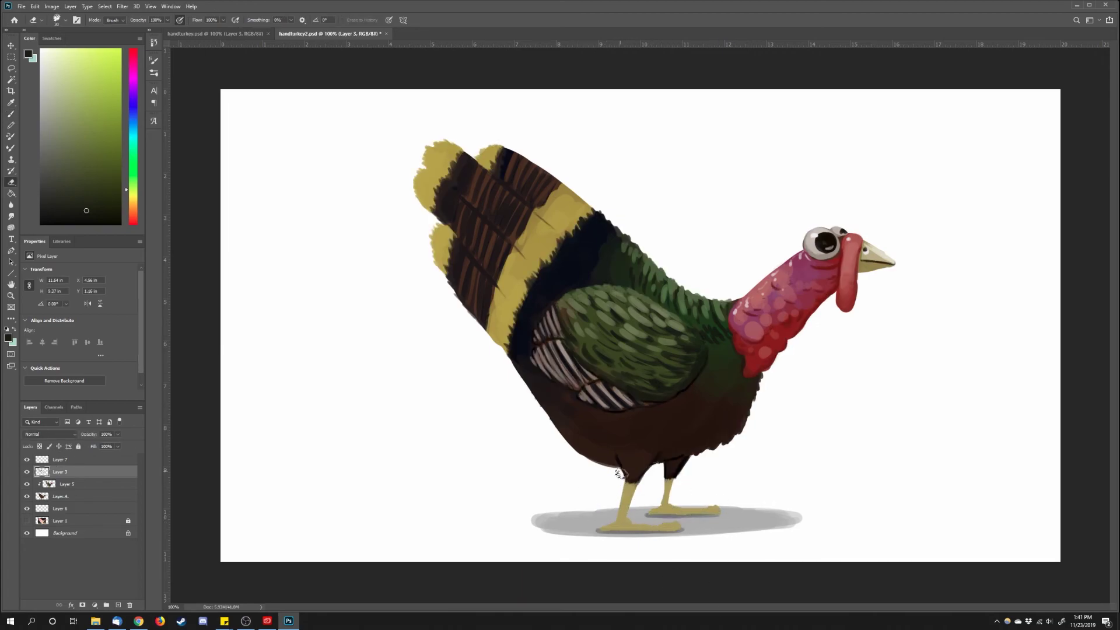
- Create a new layer above all the others and hand-paint a small black monogram with the year 19 beside the shadow's front end
{"action": "key", "text": "b"}
{"action": "left_click", "coordinate": [61, 461]}
{"action": "key", "text": "ctrl+shift+alt+n"}
{"action": "mouse_move", "coordinate": [813, 516]}
{"action": "left_mouse_down"}
{"action": "mouse_move", "coordinate": [813, 530]}
{"action": "mouse_move", "coordinate": [820, 515]}
{"action": "left_mouse_up"}
{"action": "left_click_drag", "start_coordinate": [813, 529], "coordinate": [820, 509]}
{"action": "left_click_drag", "start_coordinate": [825, 523], "coordinate": [826, 531]}
{"action": "left_click_drag", "start_coordinate": [832, 524], "coordinate": [833, 530]}
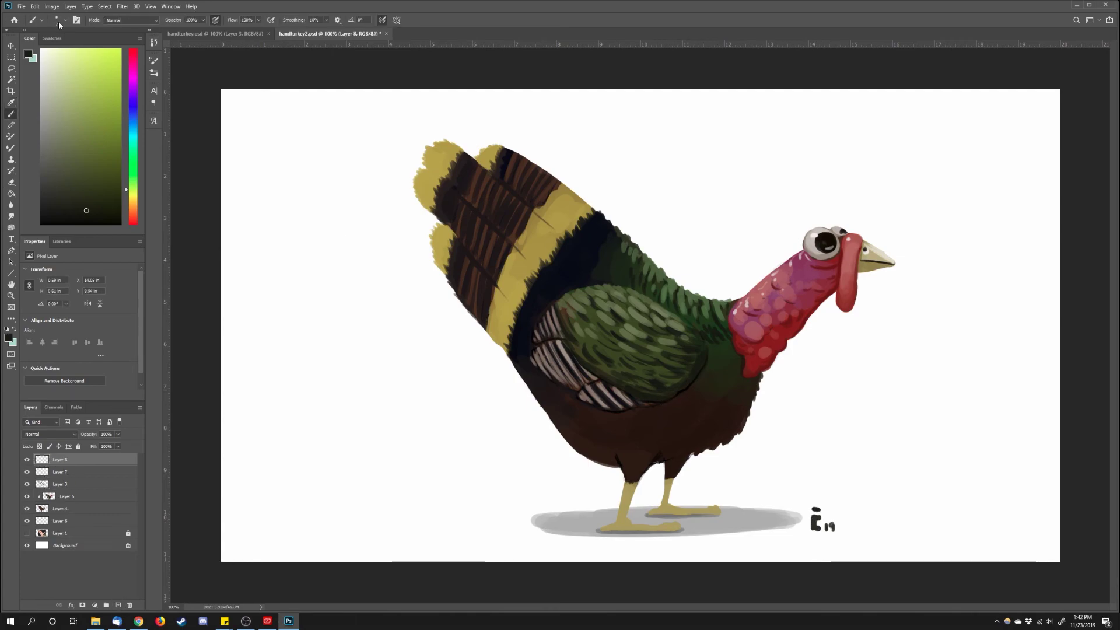